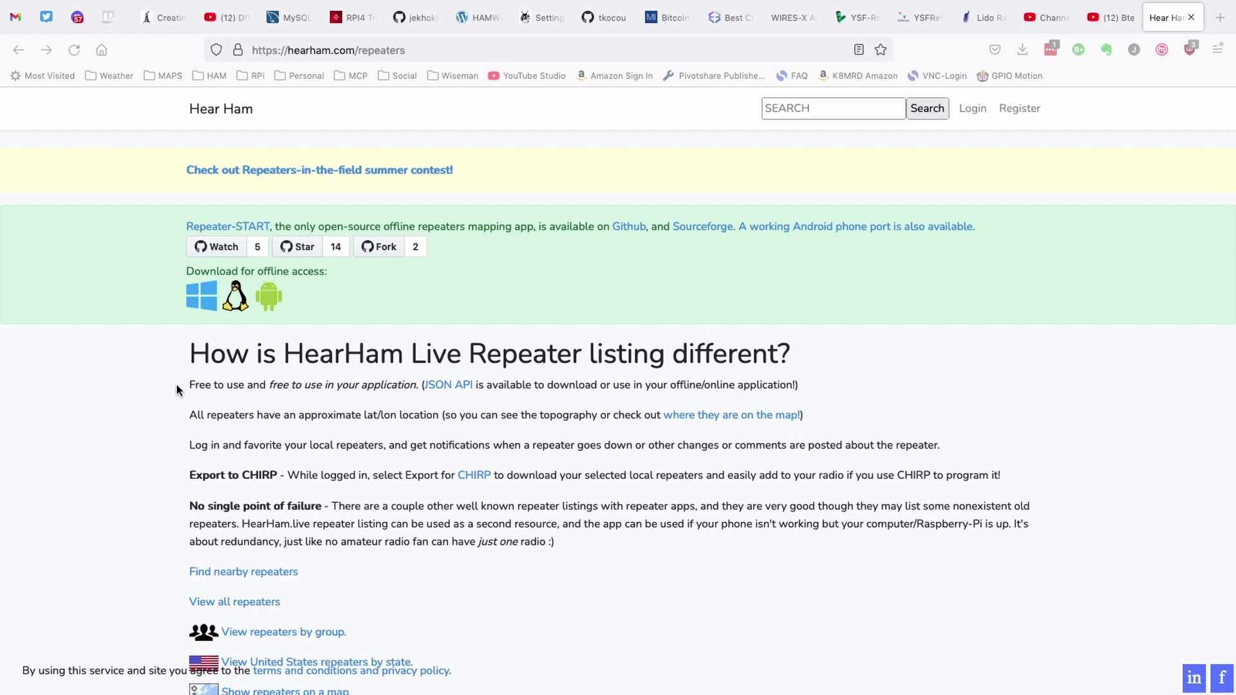
Step: Read through the project instructions page, highlighting the JSON API mention
left_click_drag(415, 384, 484, 384)
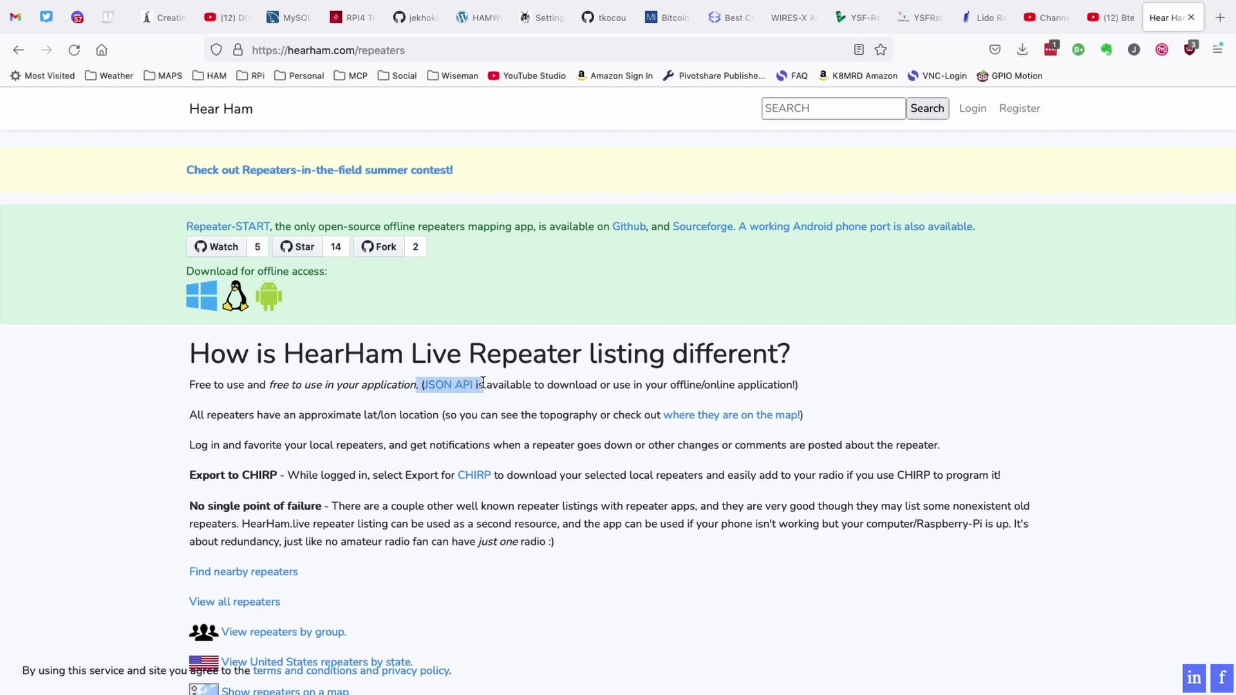
left_click(836, 383)
scroll(836, 384, "down", 5)
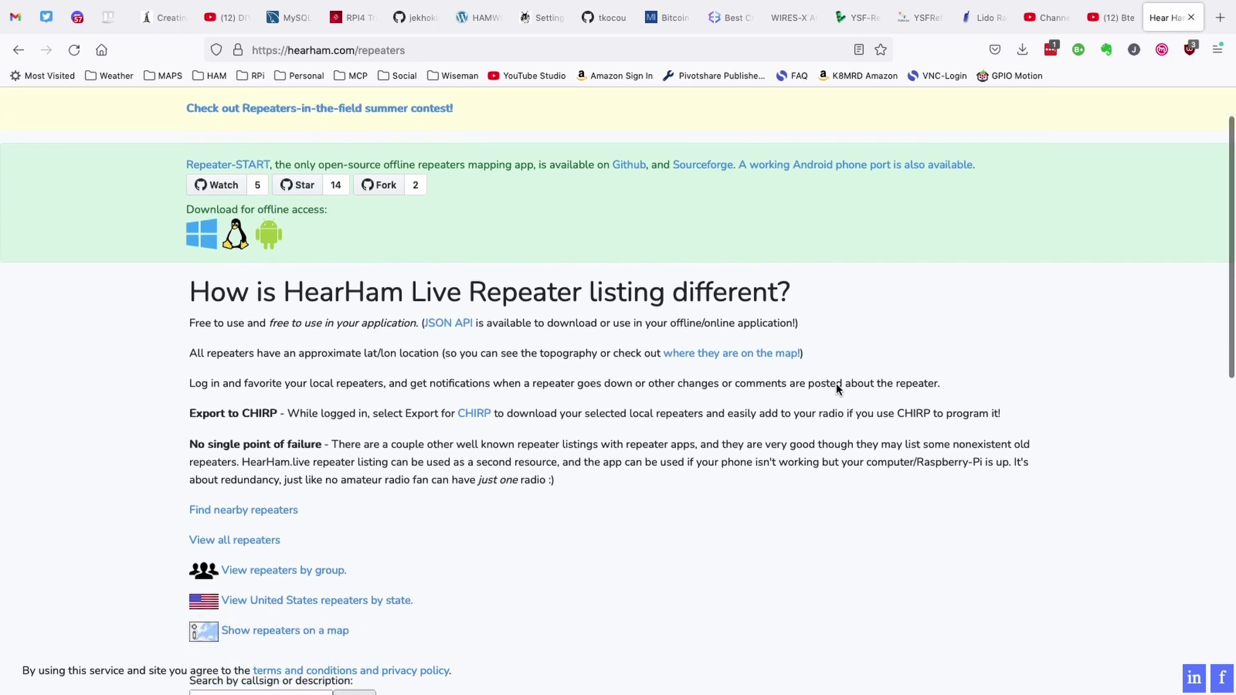
scroll(836, 389, "down", 3)
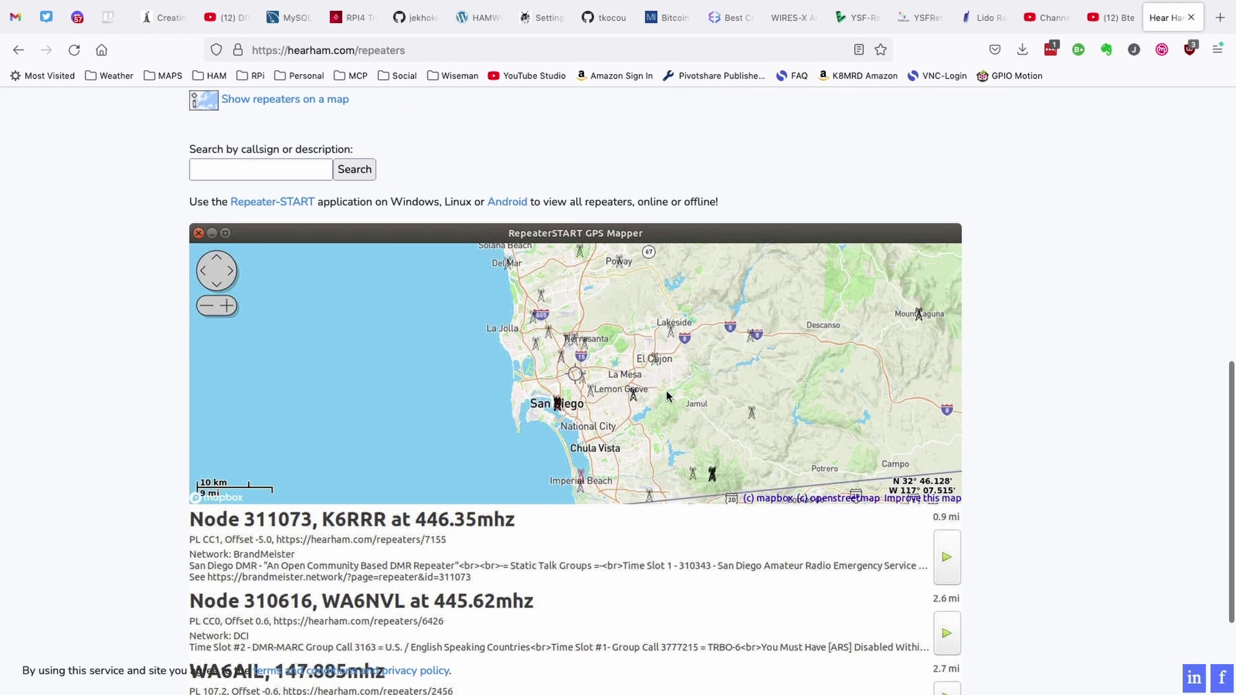
scroll(666, 391, "down", 2)
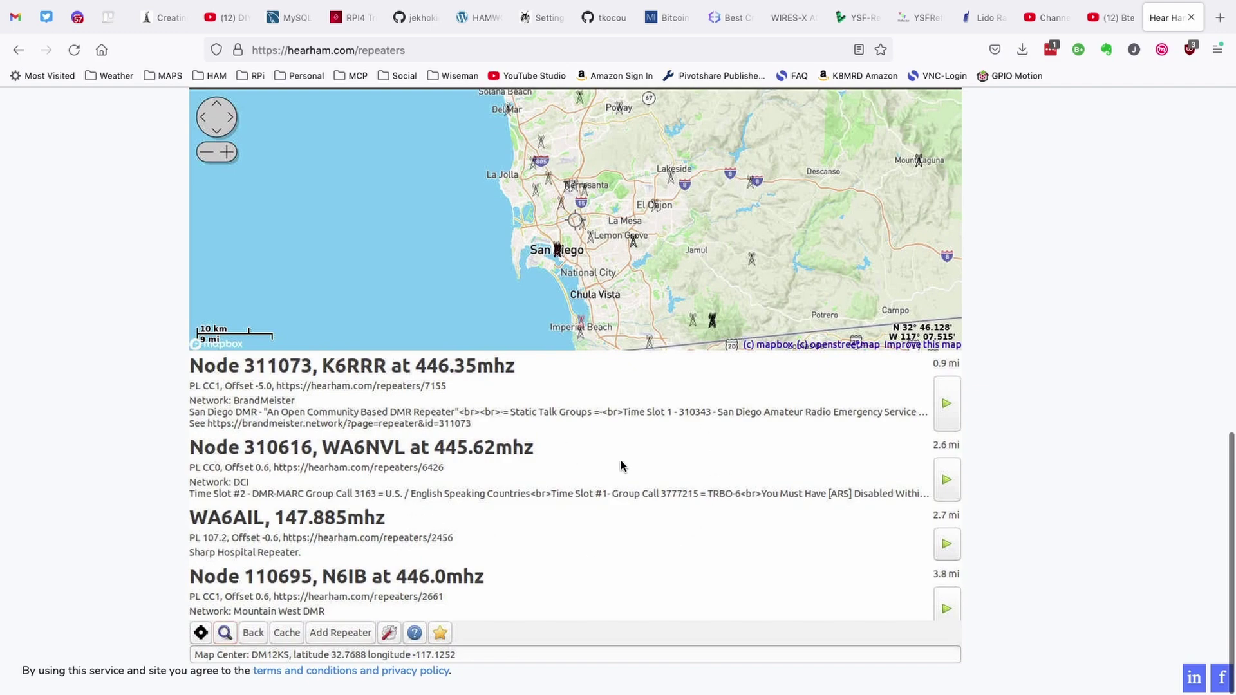
scroll(1021, 342, "up", 10)
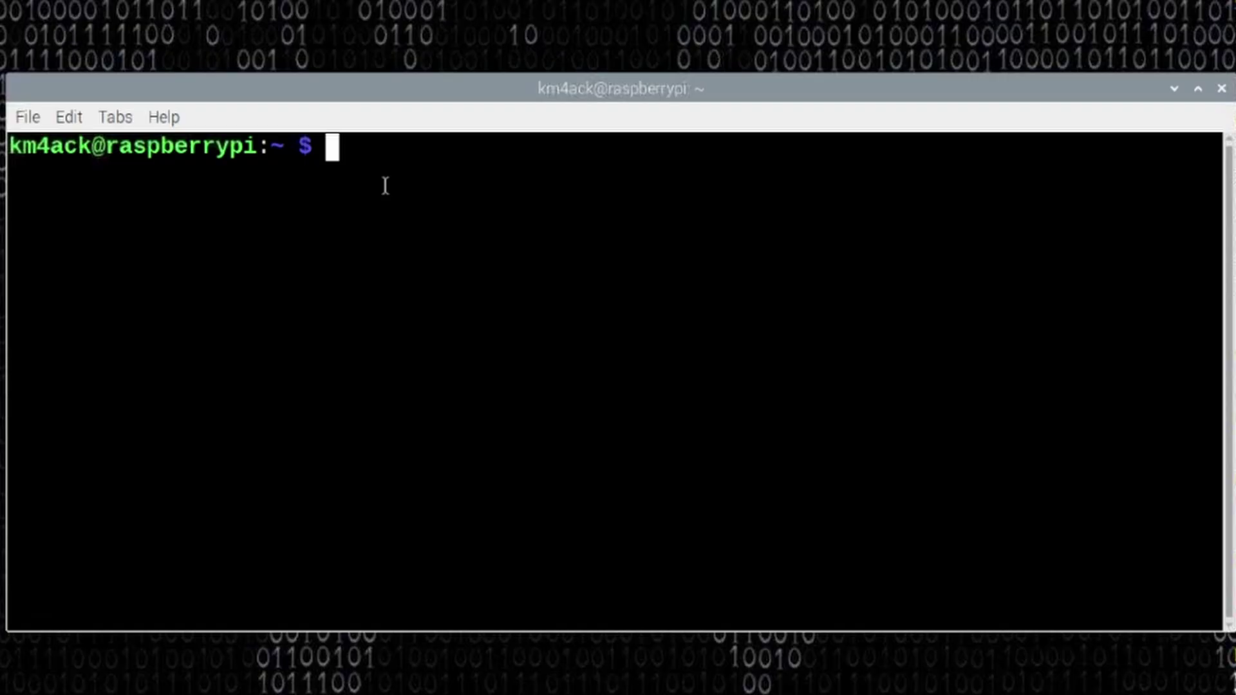
Step: Paste and run the sudo apt install command for the osmgpsmap and geoclue packages
right_click(378, 177)
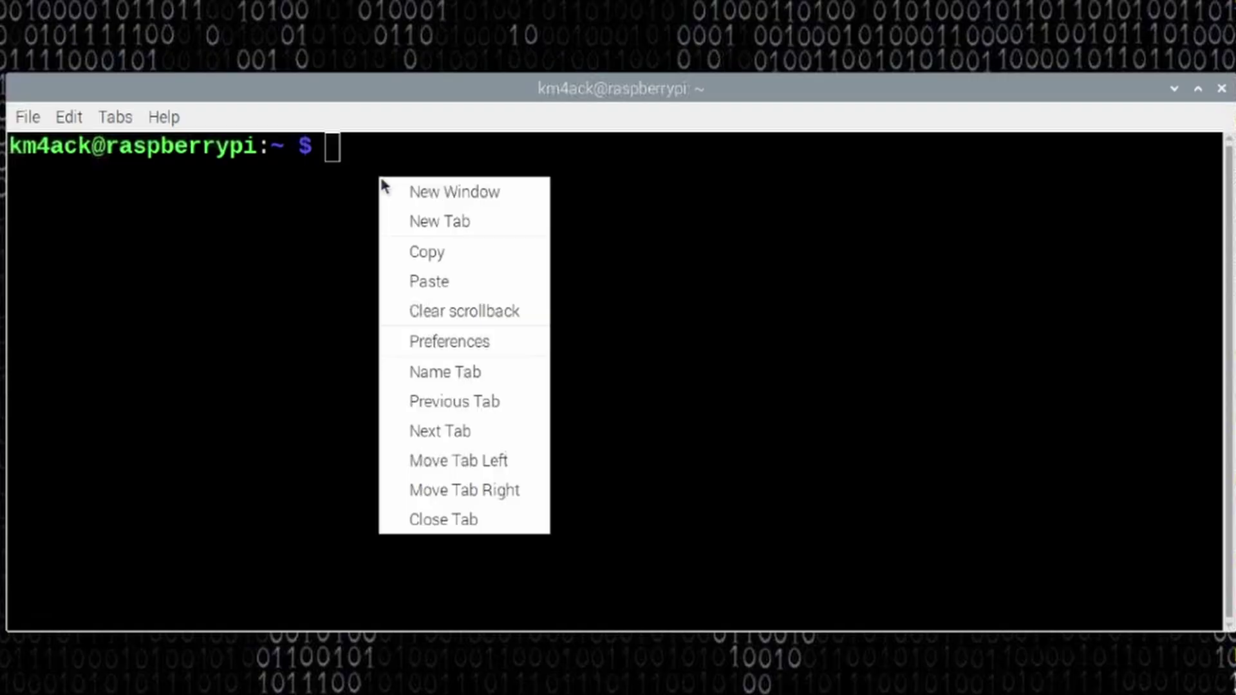
left_click(418, 284)
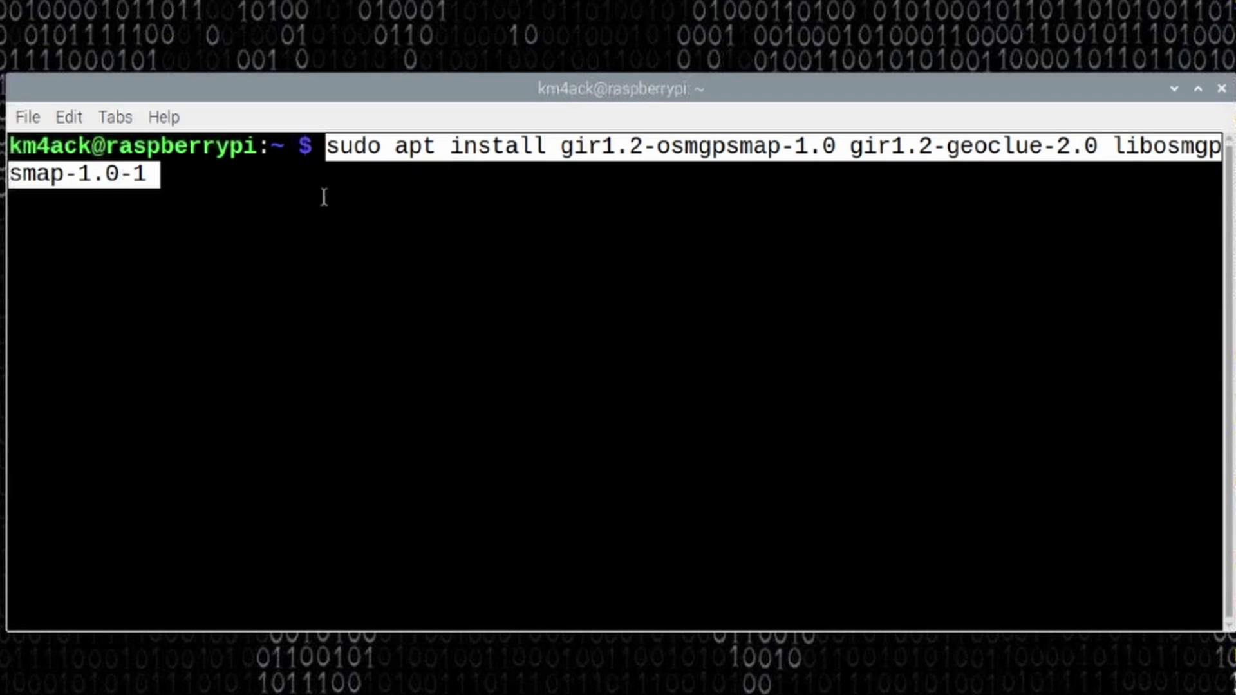
left_click(200, 186)
key("Return")
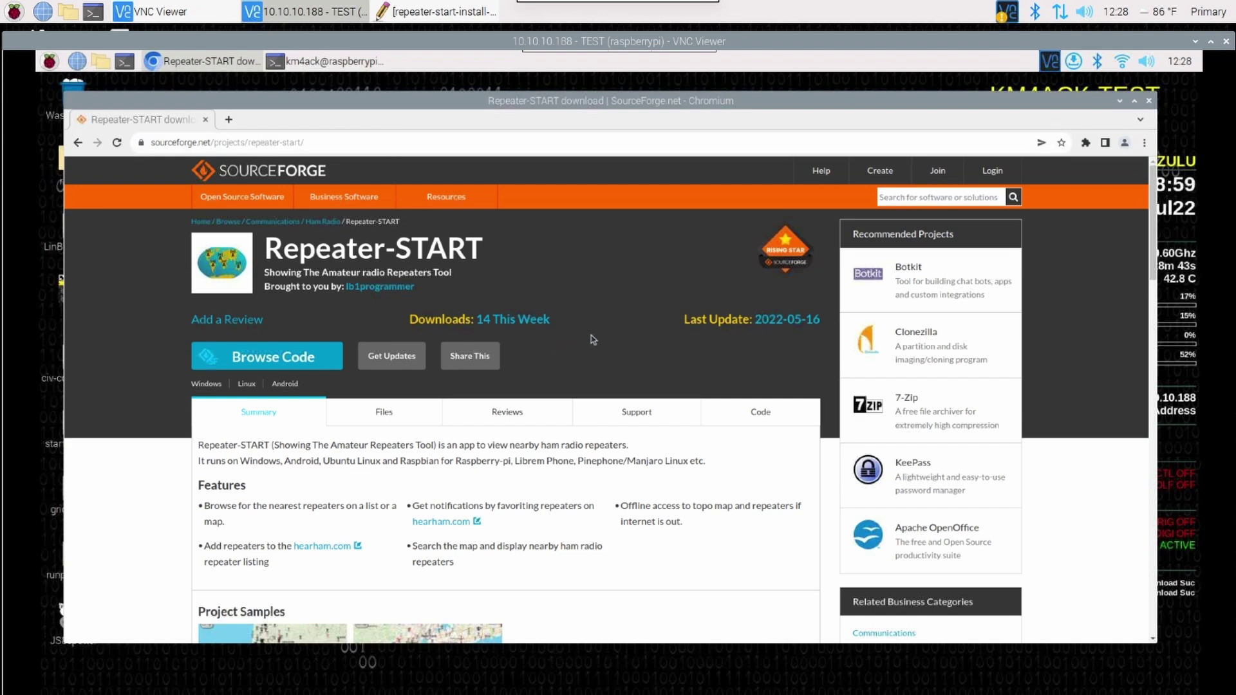
Step: Copy the link address of repeater-start_0.8_all.deb from the Project Activity list
scroll(593, 339, "down", 4)
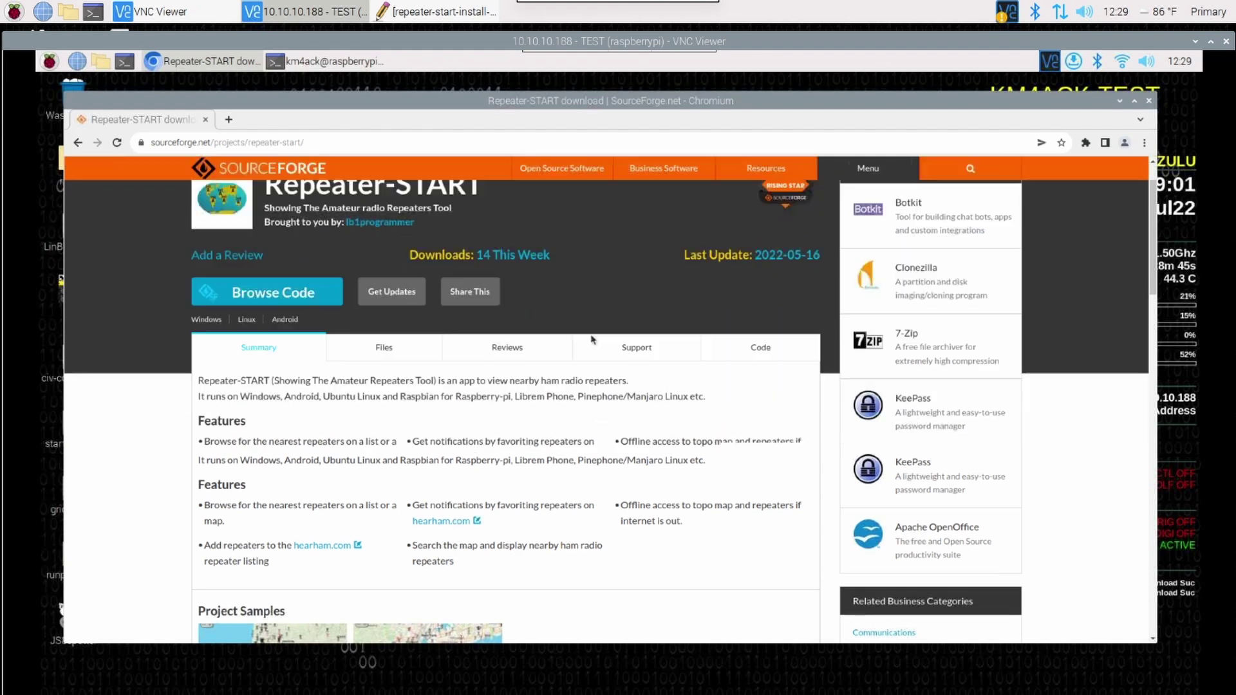
scroll(593, 339, "down", 8)
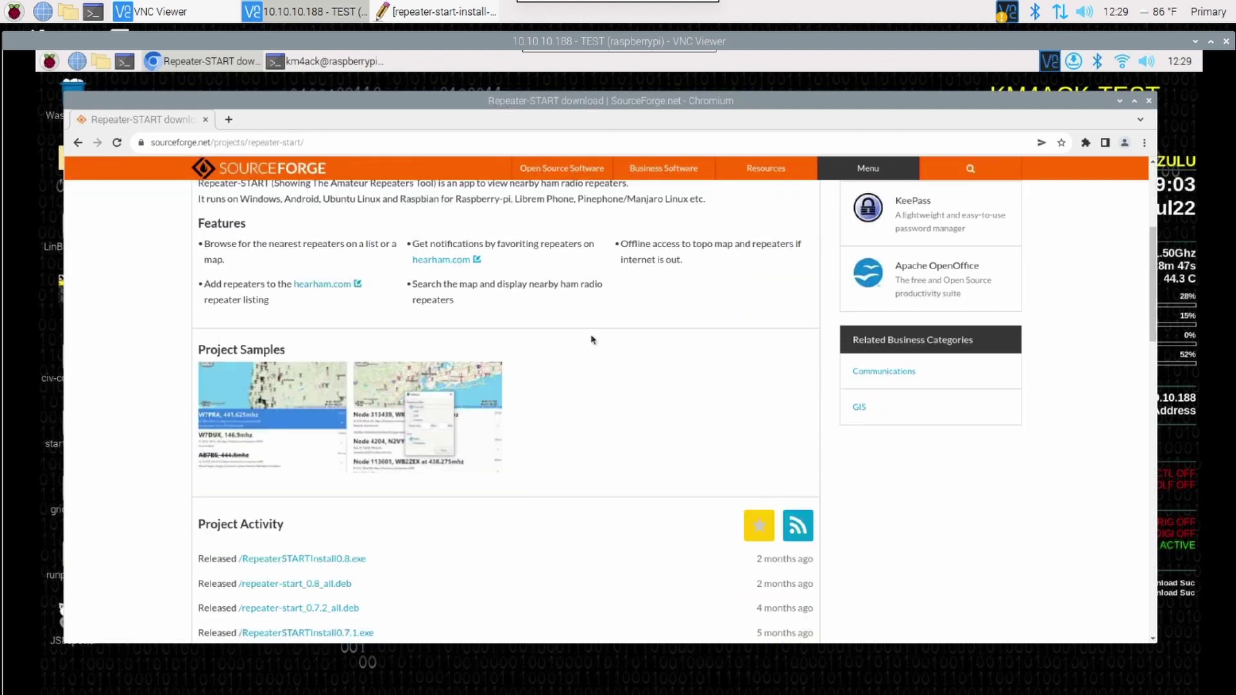
scroll(593, 339, "down", 1)
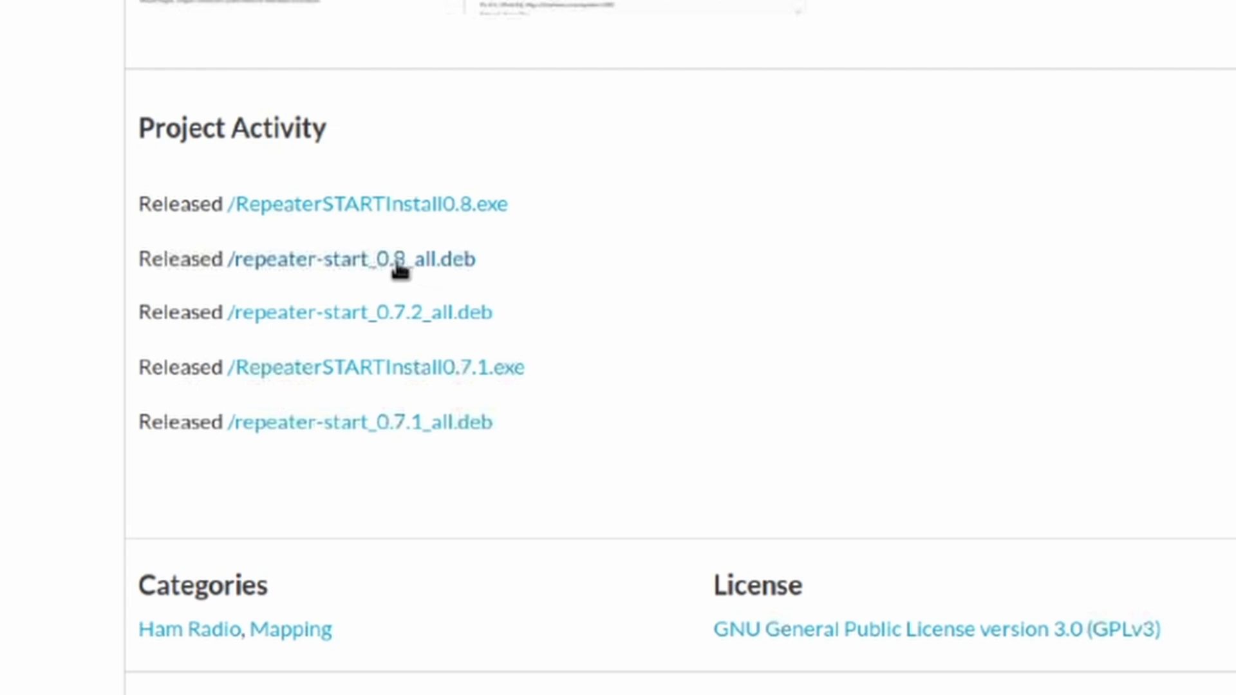
right_click(391, 261)
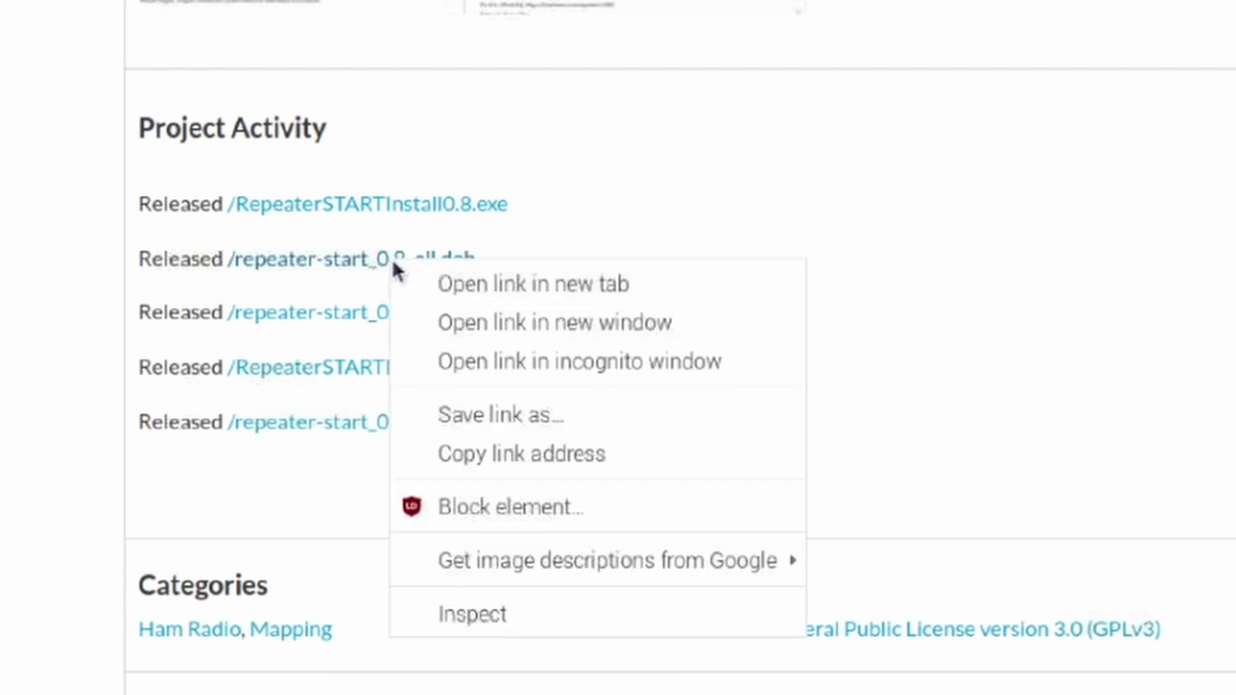
left_click(472, 459)
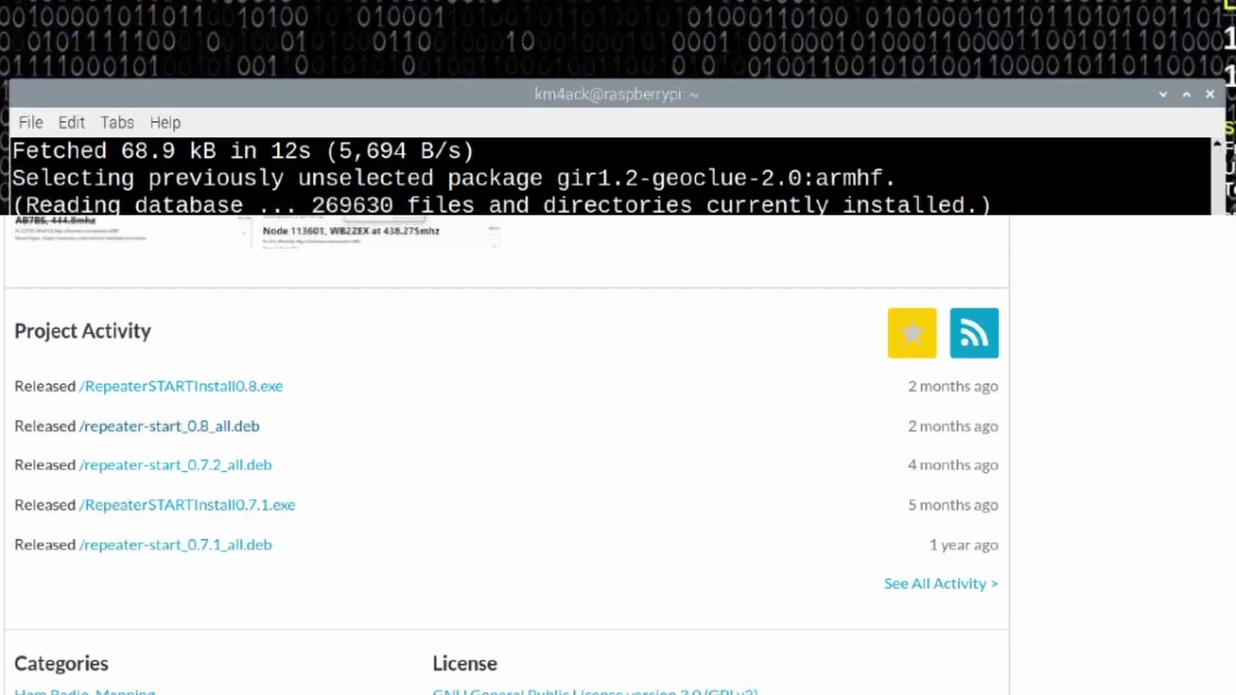
Step: Download repeater-start_0.8_all.deb with wget using the copied link minus /download
left_click(325, 61)
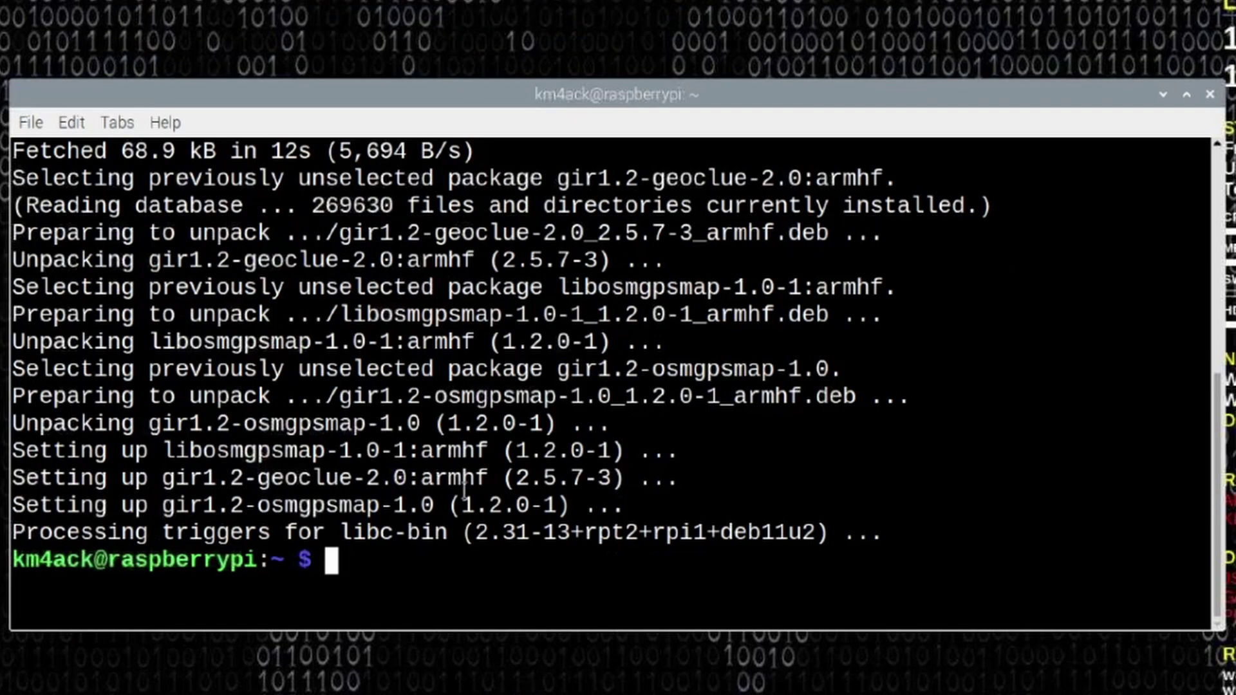
type("wget")
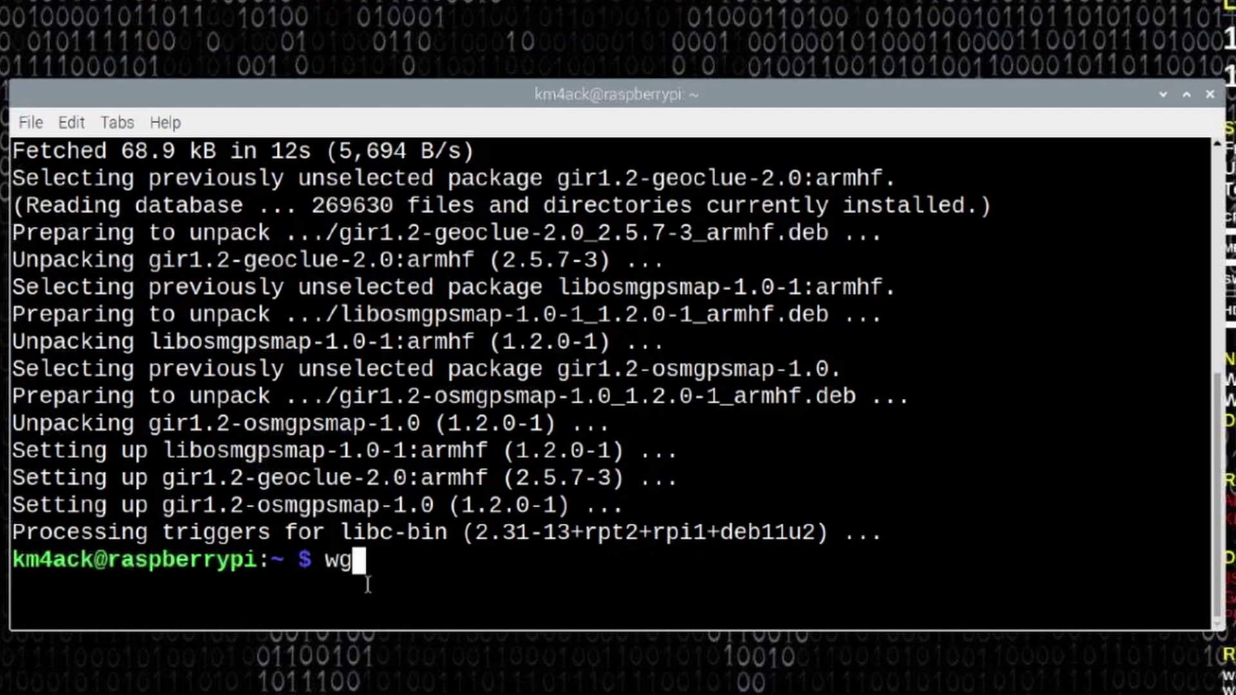
right_click(404, 575)
left_click(462, 316)
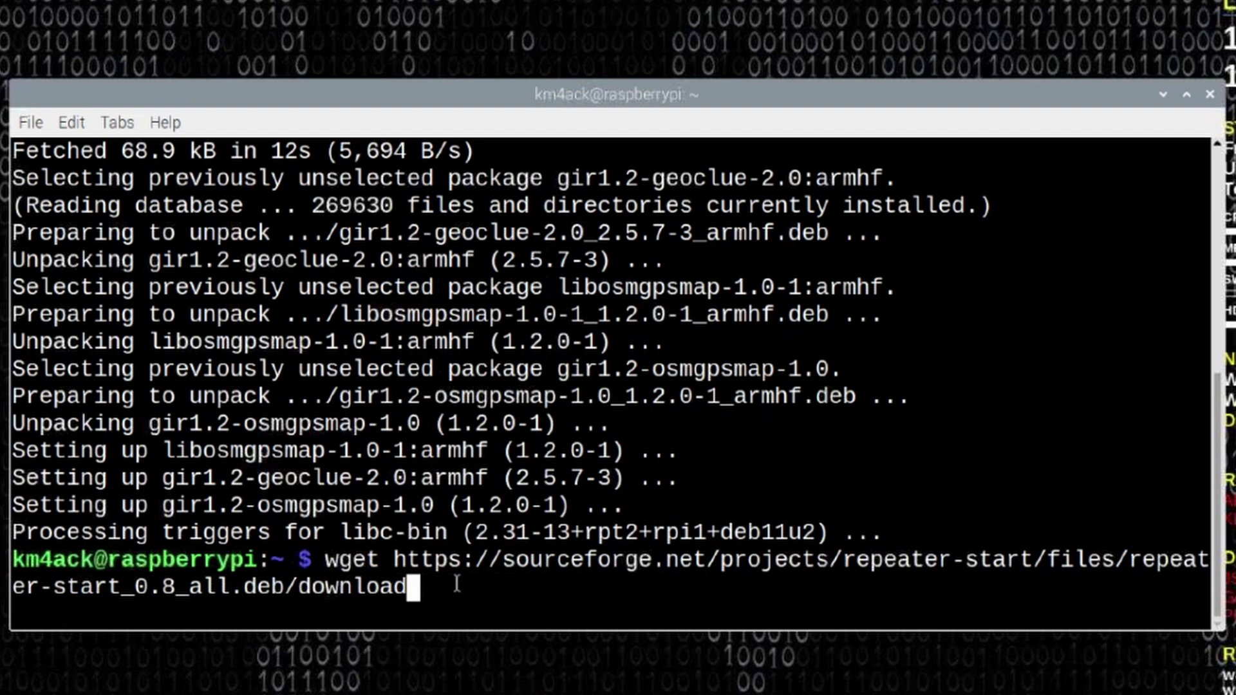
key("BackSpace")
key("BackSpace")
key("BackSpace")
key("BackSpace")
key("BackSpace")
key("BackSpace")
key("BackSpace")
key("BackSpace")
key("BackSpace")
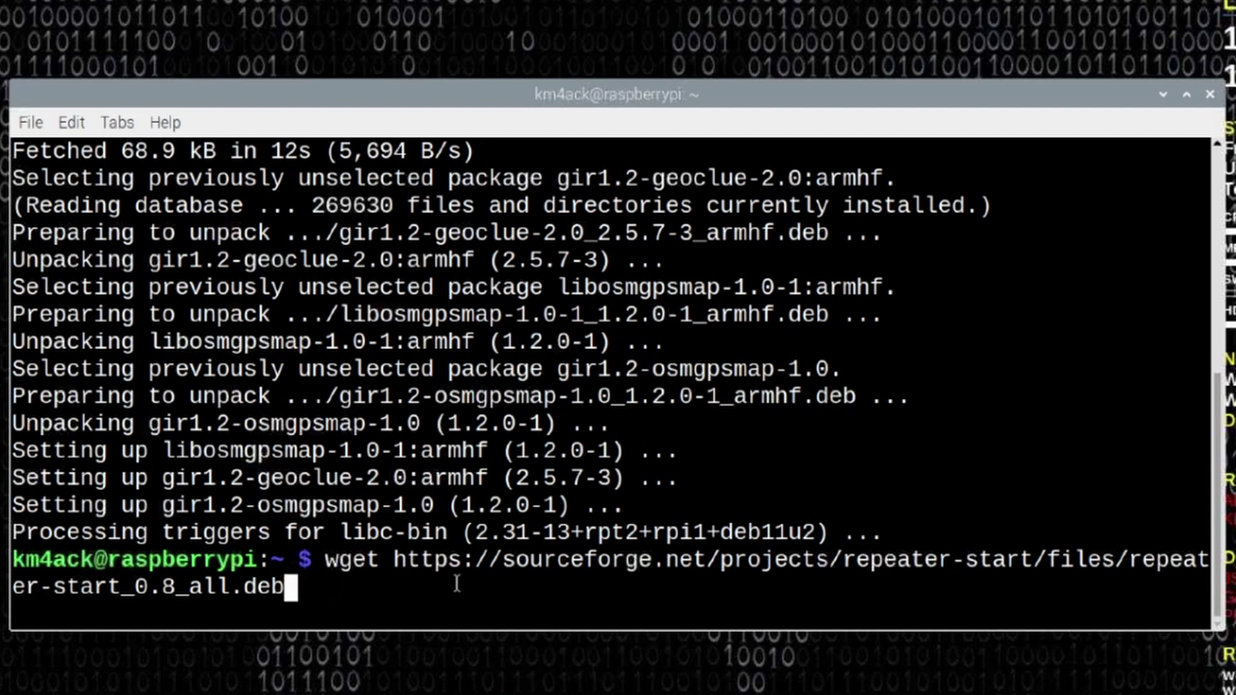
key("Return")
Step: Clear the terminal and list the home folder to confirm the .deb file
type("clear")
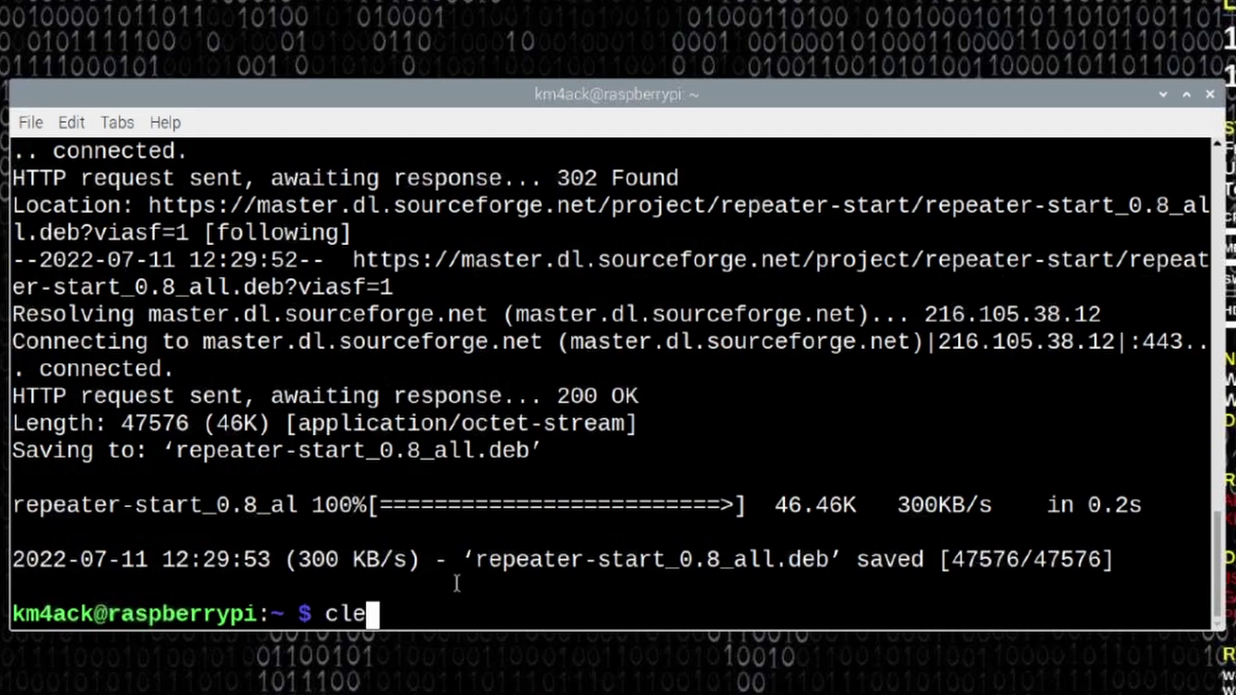
key("Return")
type("ls")
key("Return")
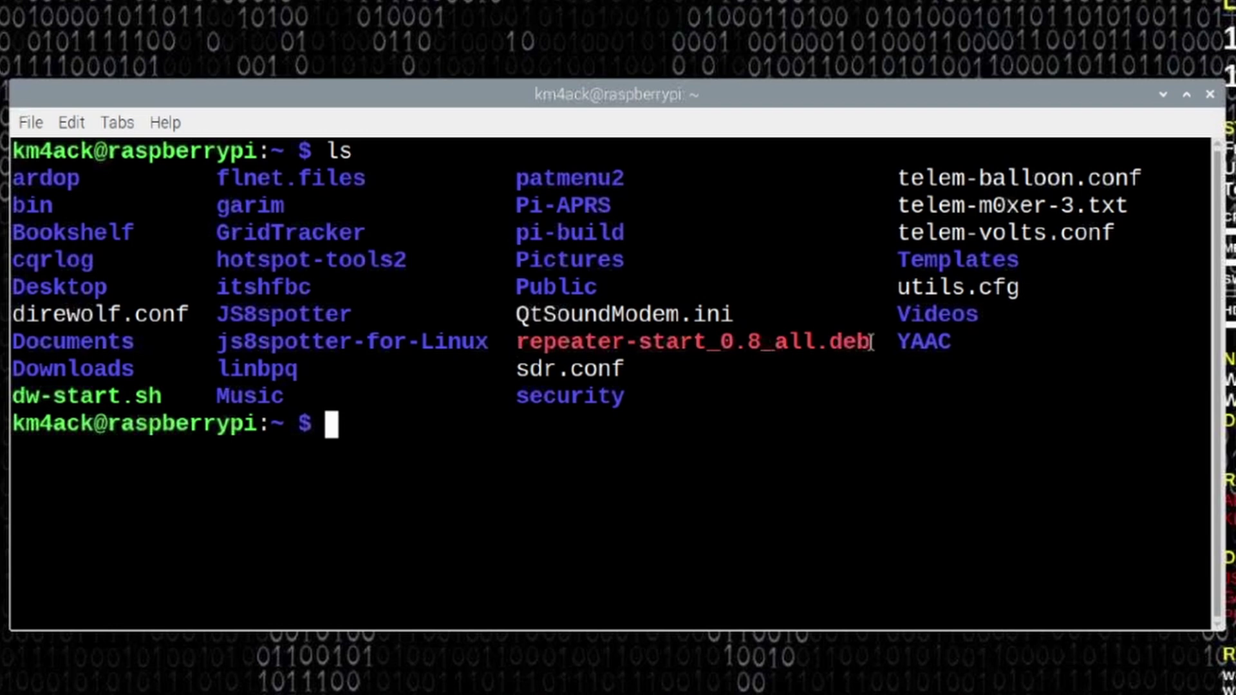
Step: Install repeater-start_0.8_all.deb with sudo dpkg -i, using Tab to complete the file name
double_click(870, 343)
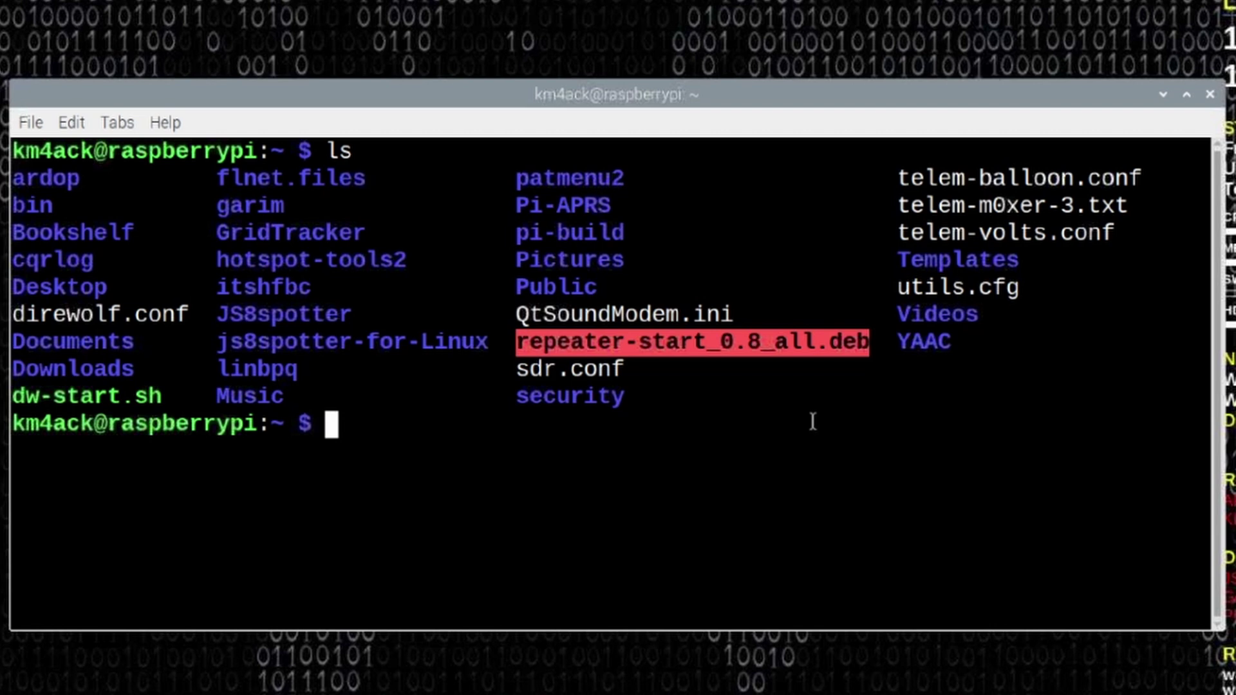
left_click(368, 432)
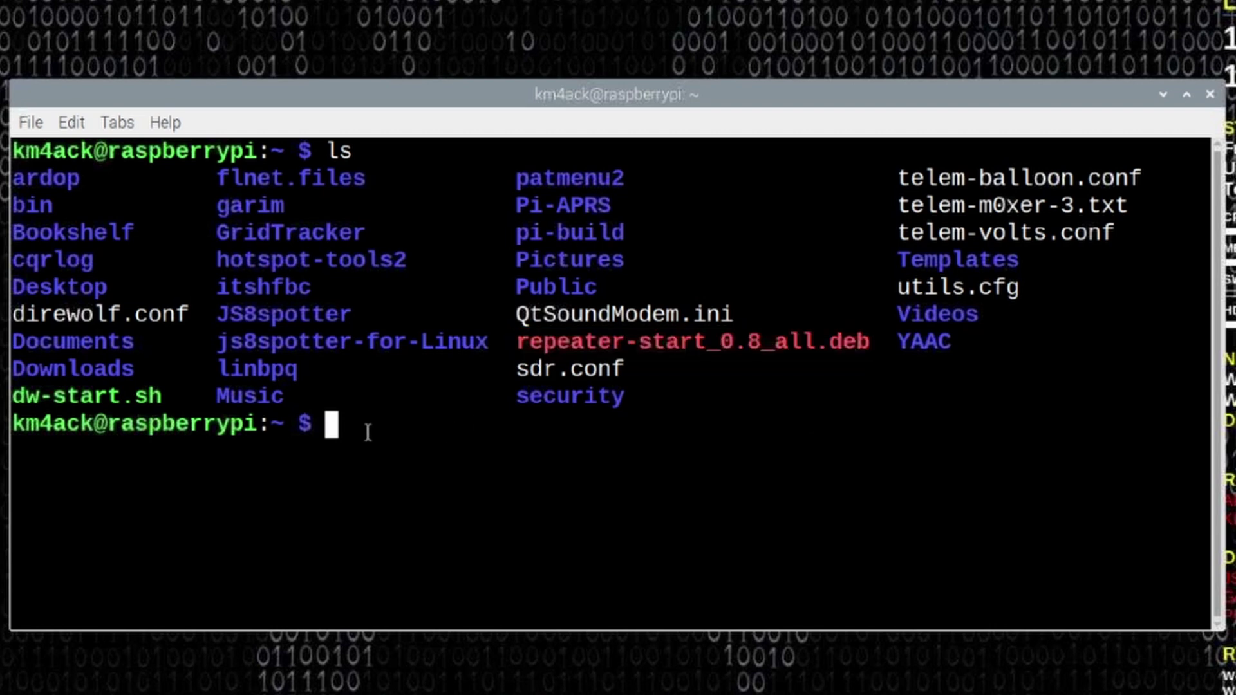
type("sudo dp")
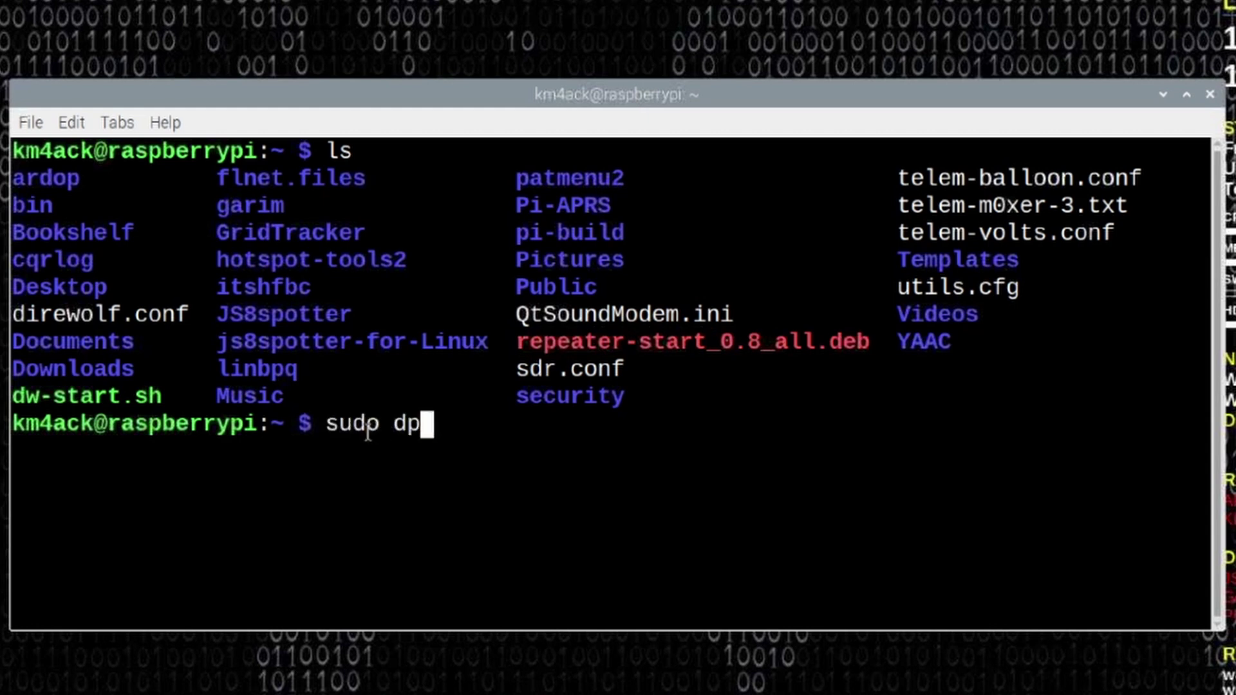
type("kg ")
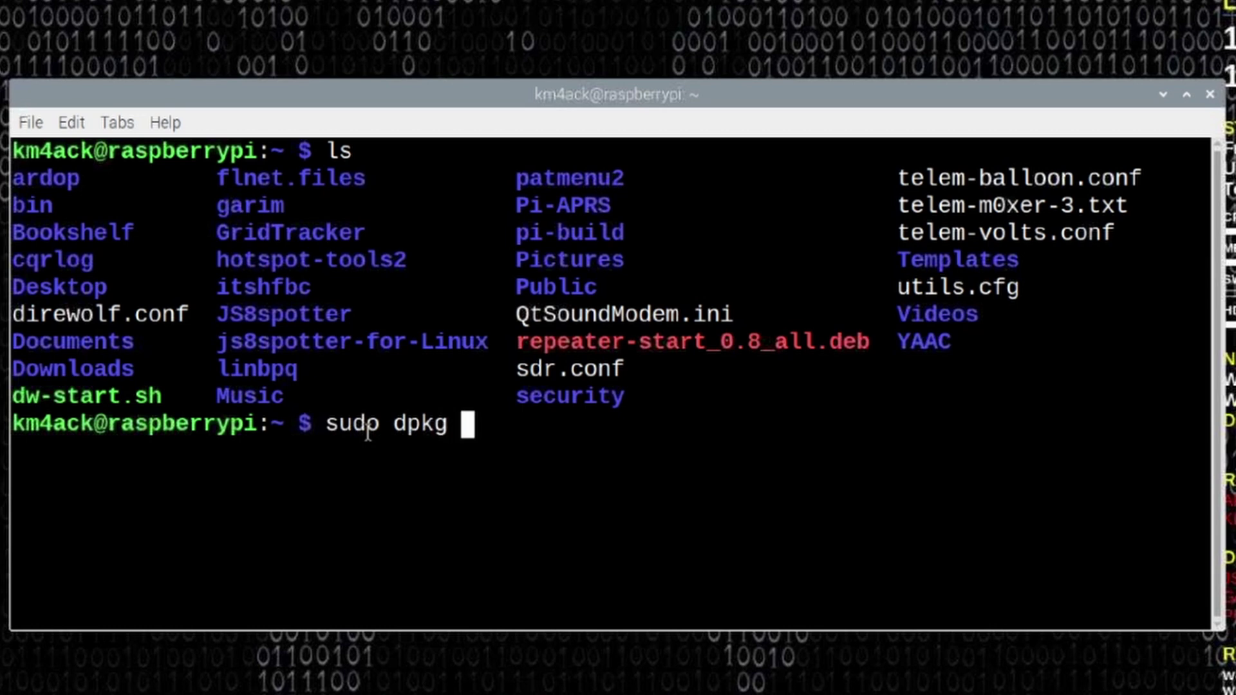
type("-i")
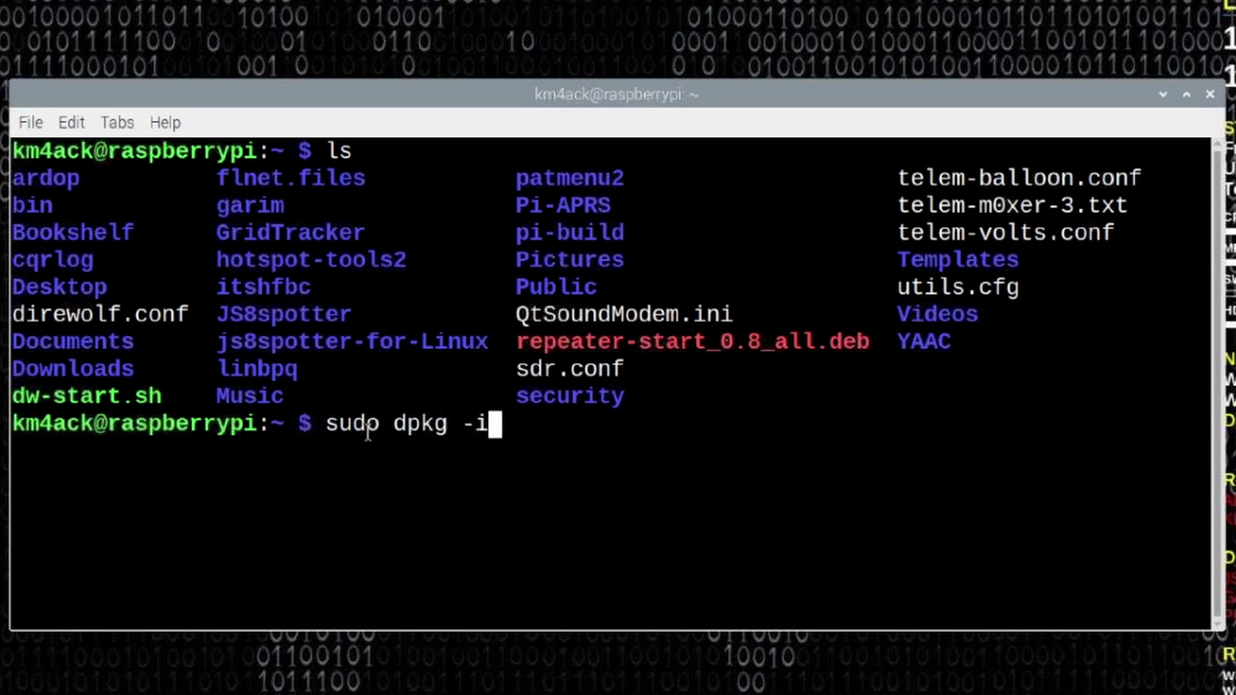
type("reat")
key("BackSpace")
key("BackSpace")
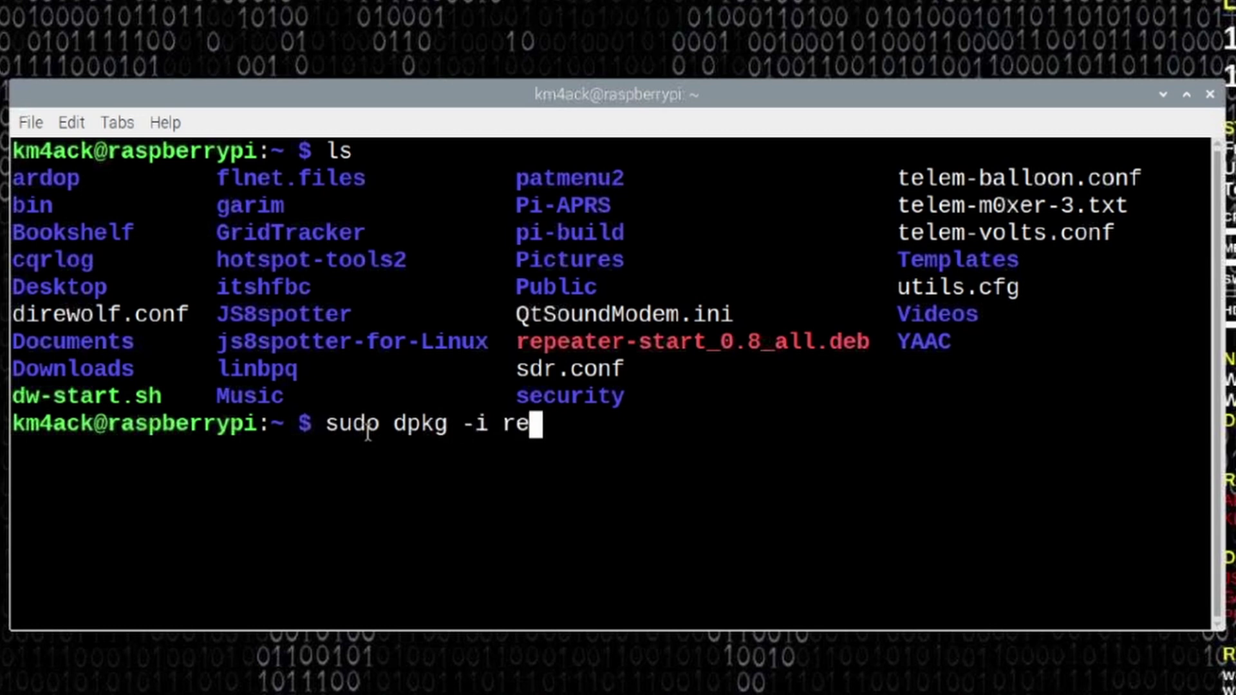
key("Tab")
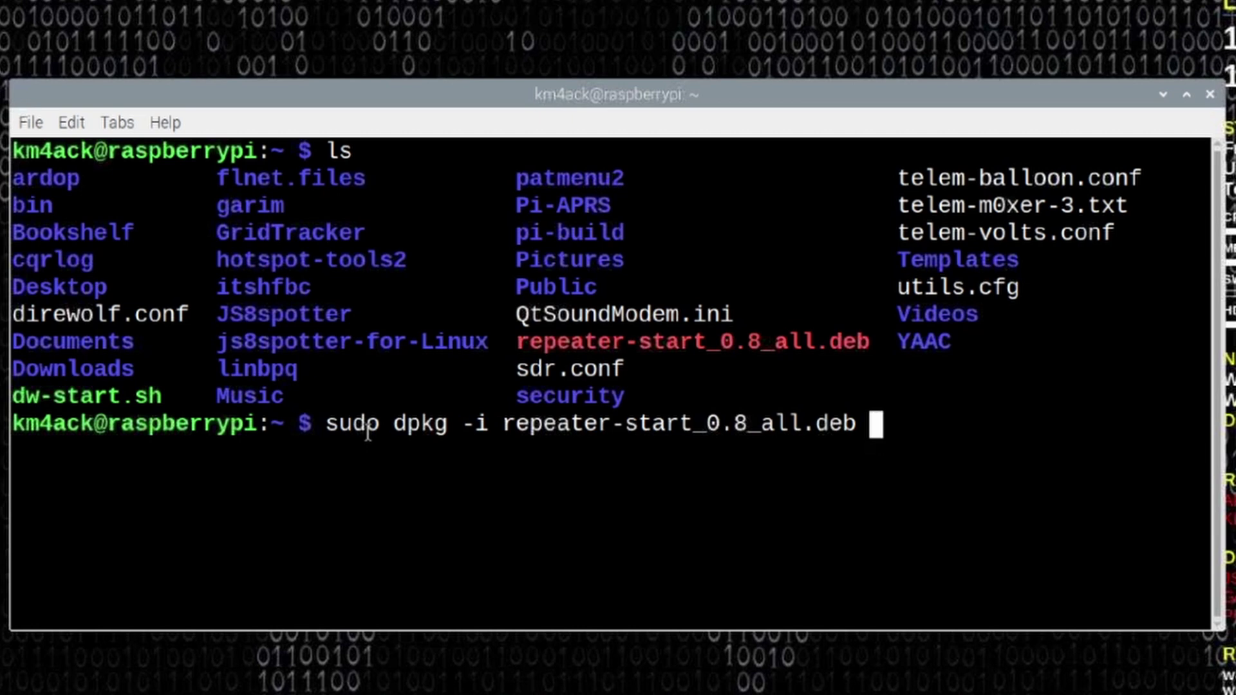
key("Return")
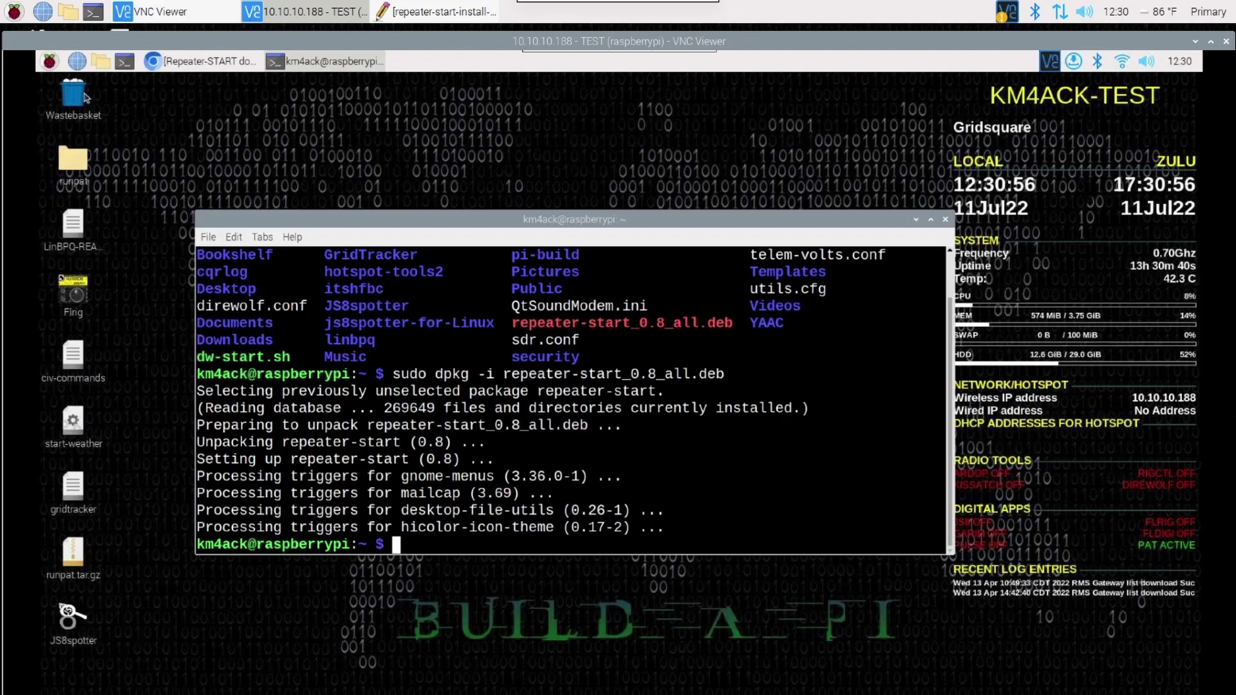
left_click(49, 61)
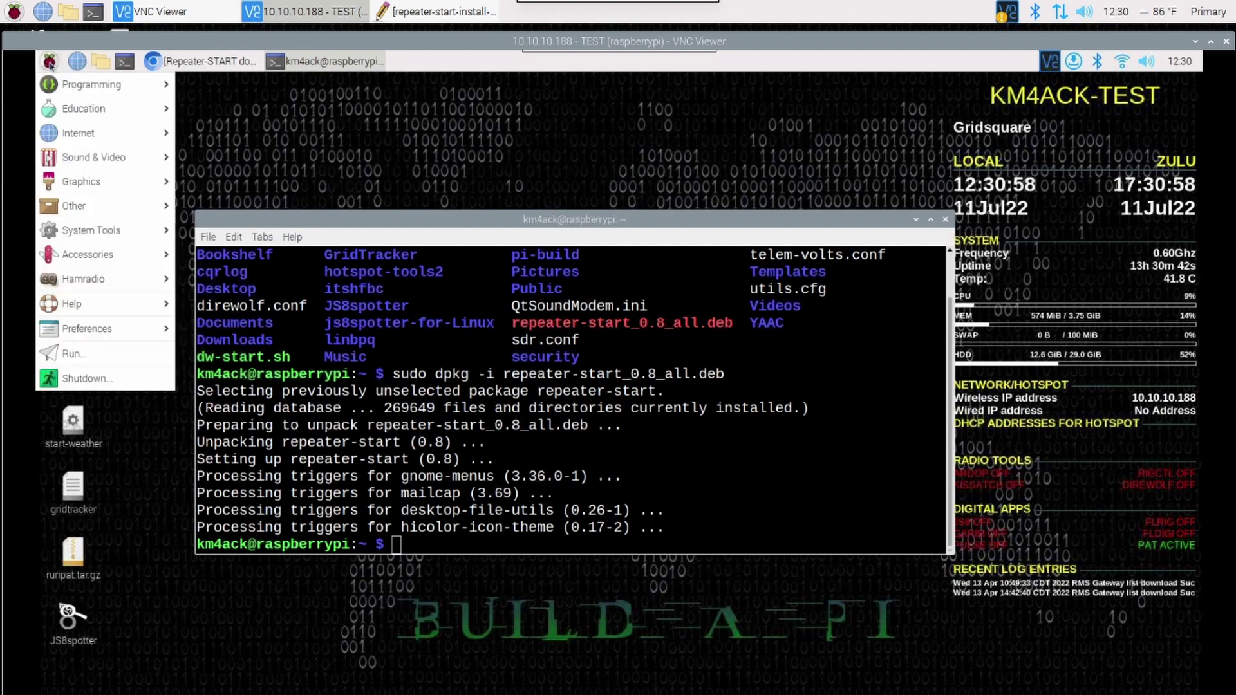
mouse_move(72, 113)
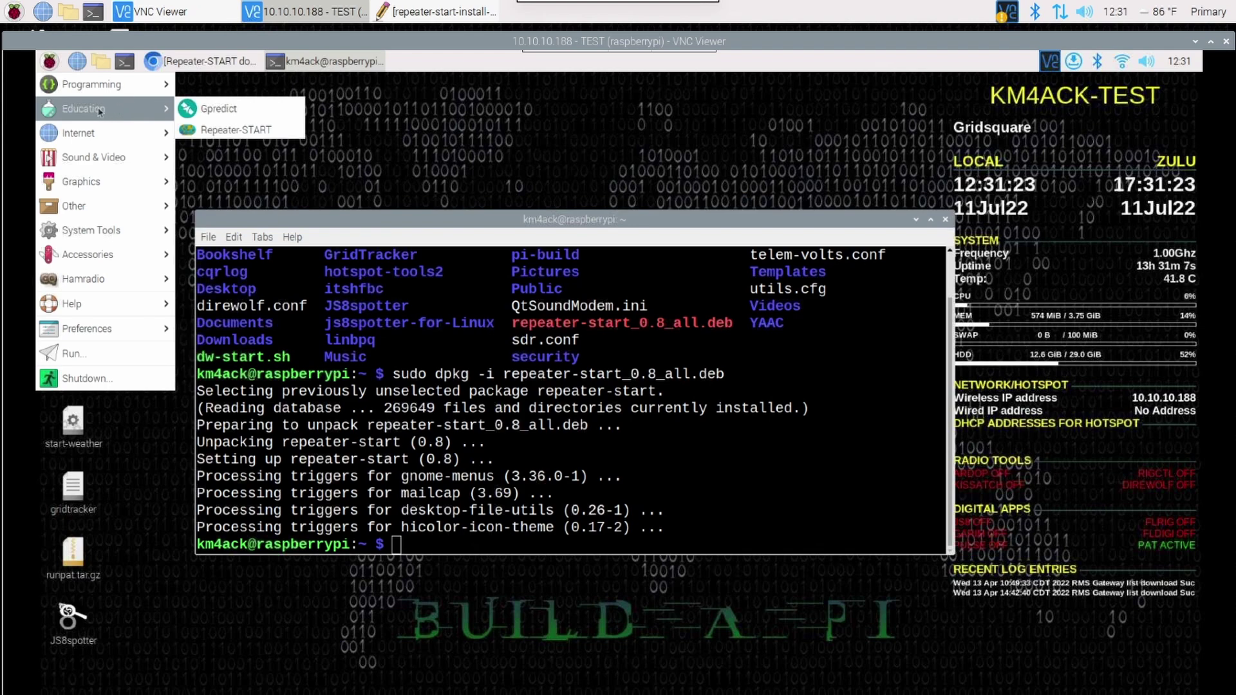
right_click(211, 132)
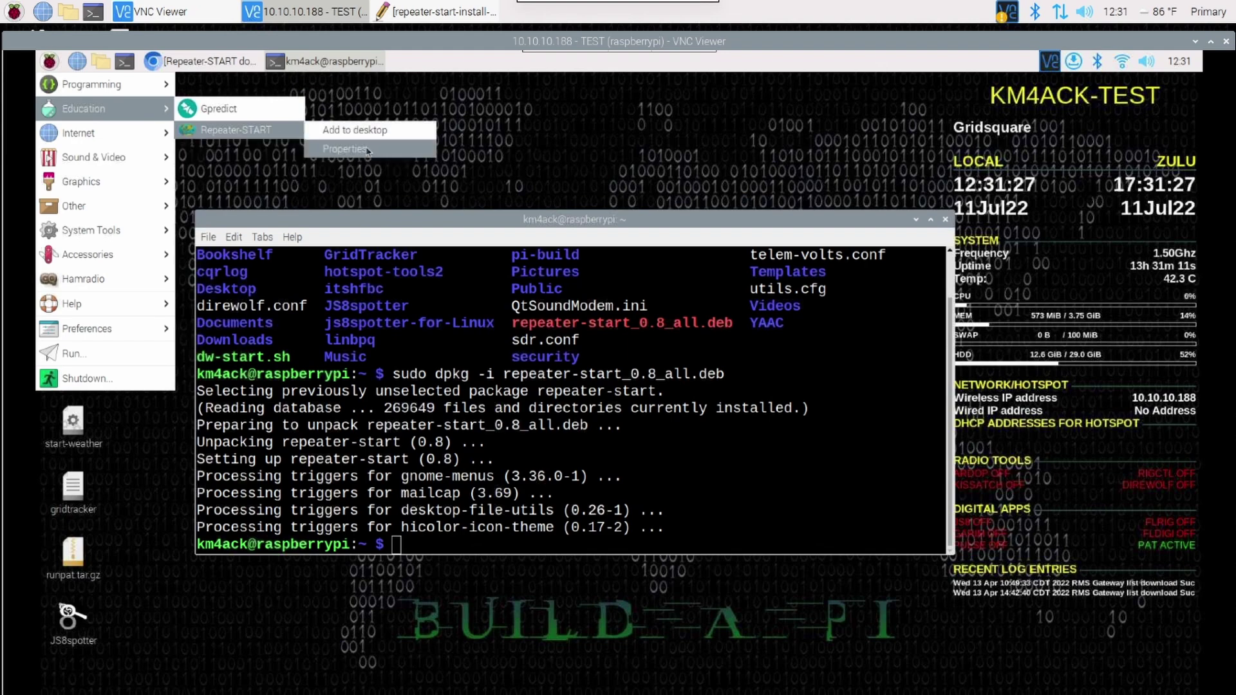
left_click(367, 150)
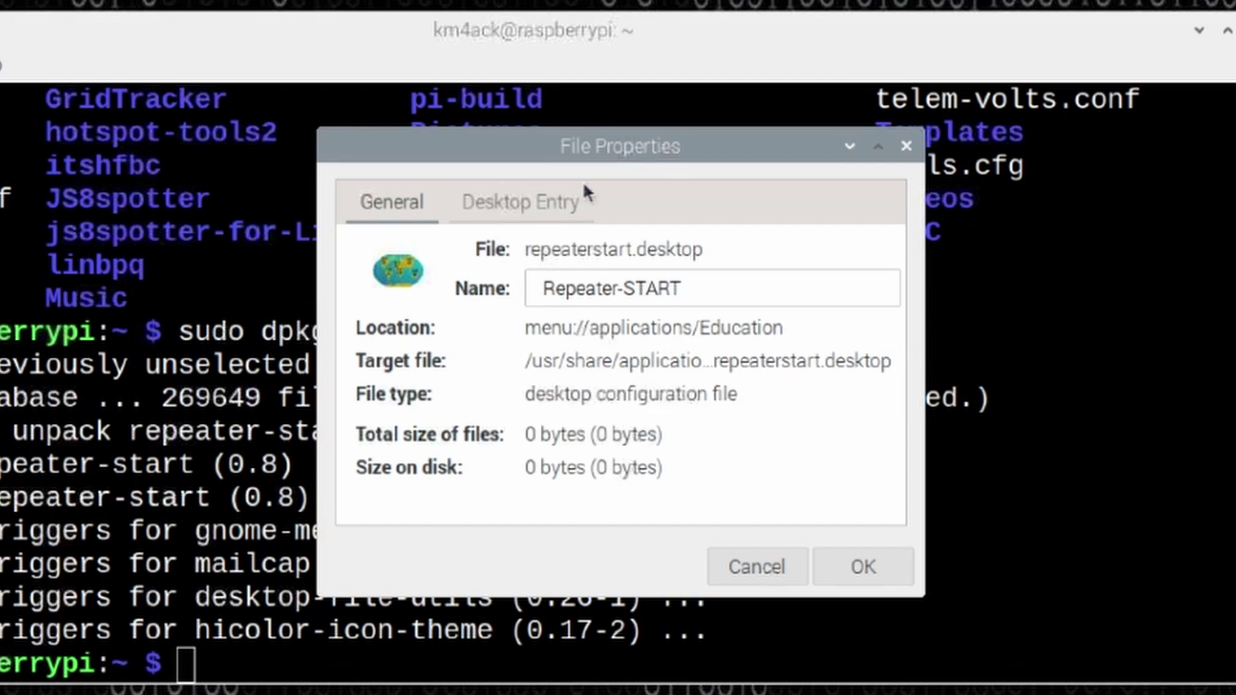
left_click(750, 570)
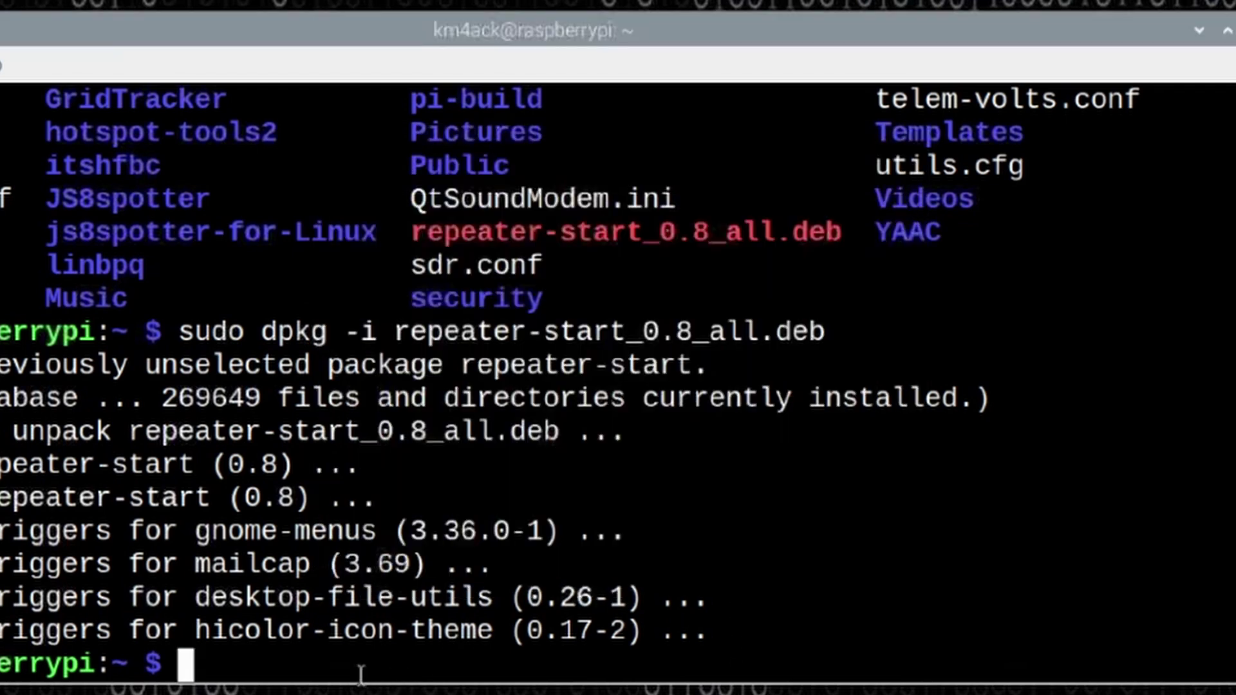
Step: Change to /usr/share/applications and open repeaterstart.desktop in nano with sudo
type("cd /")
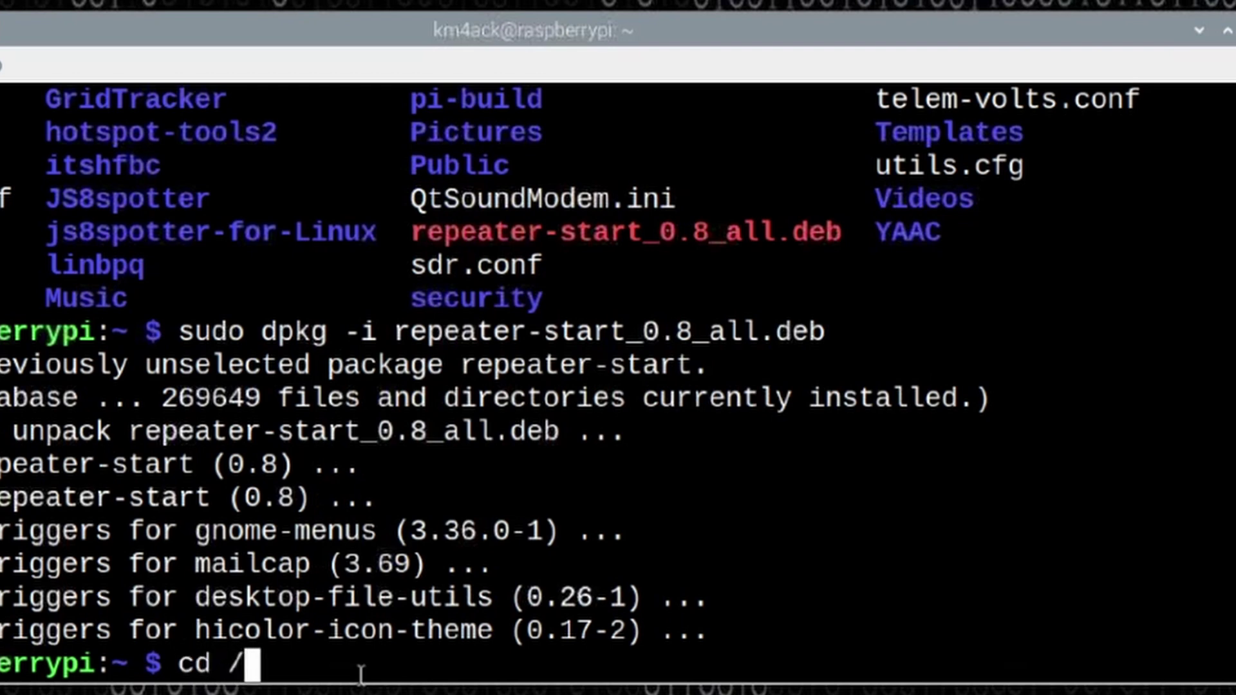
type("usr/share")
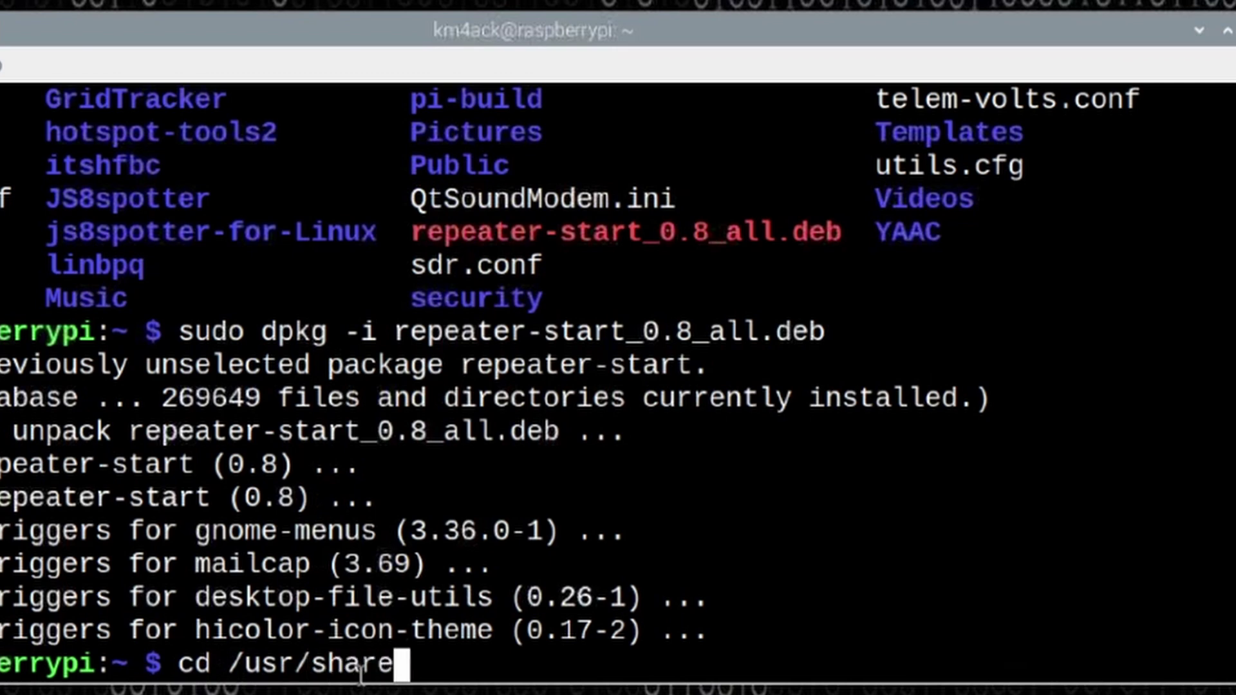
type("/applications")
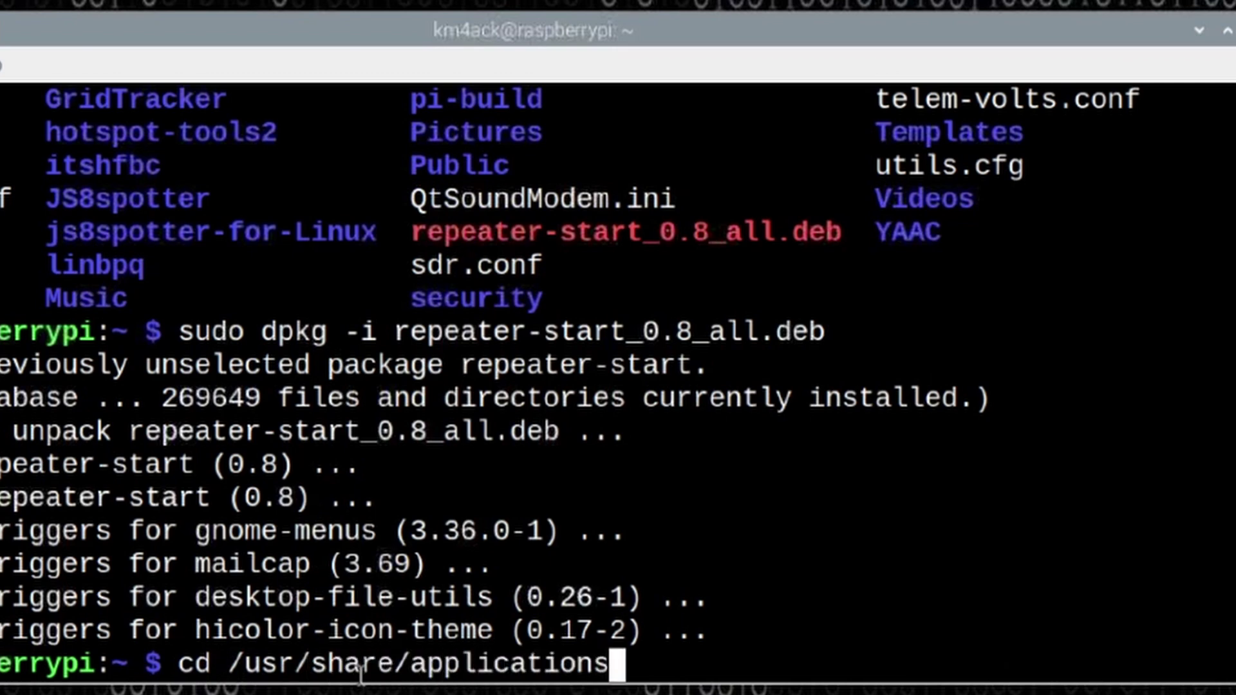
key("Return")
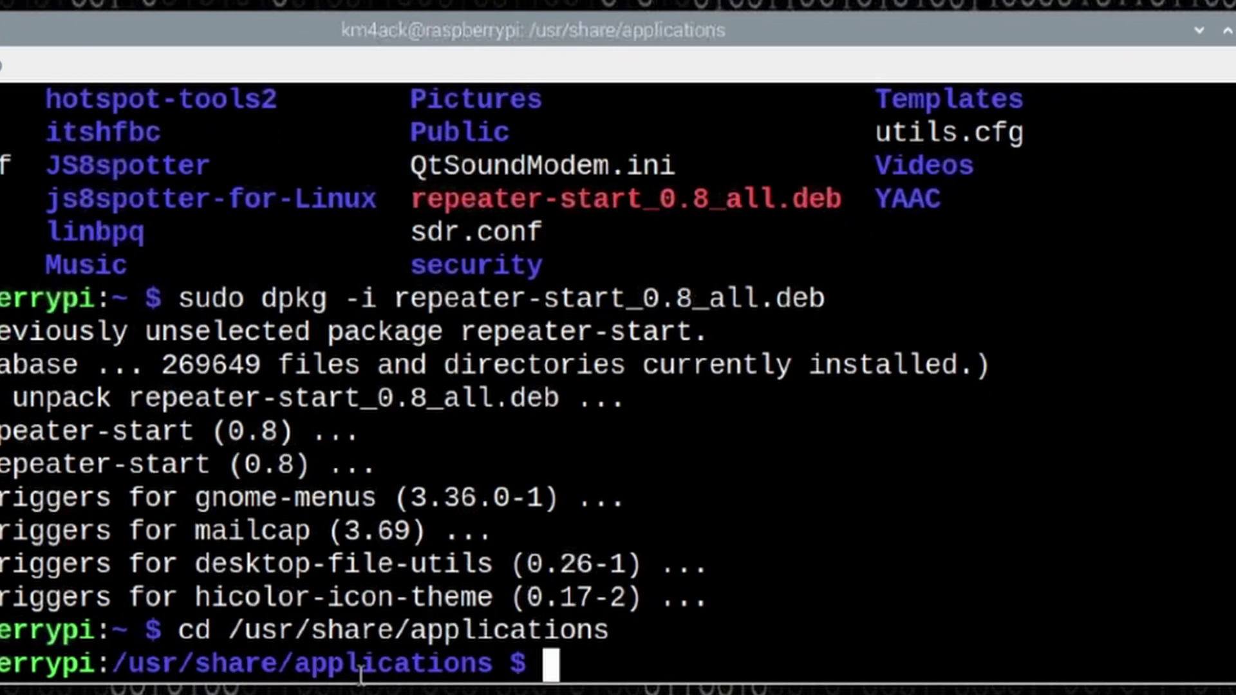
type("sudo nano ")
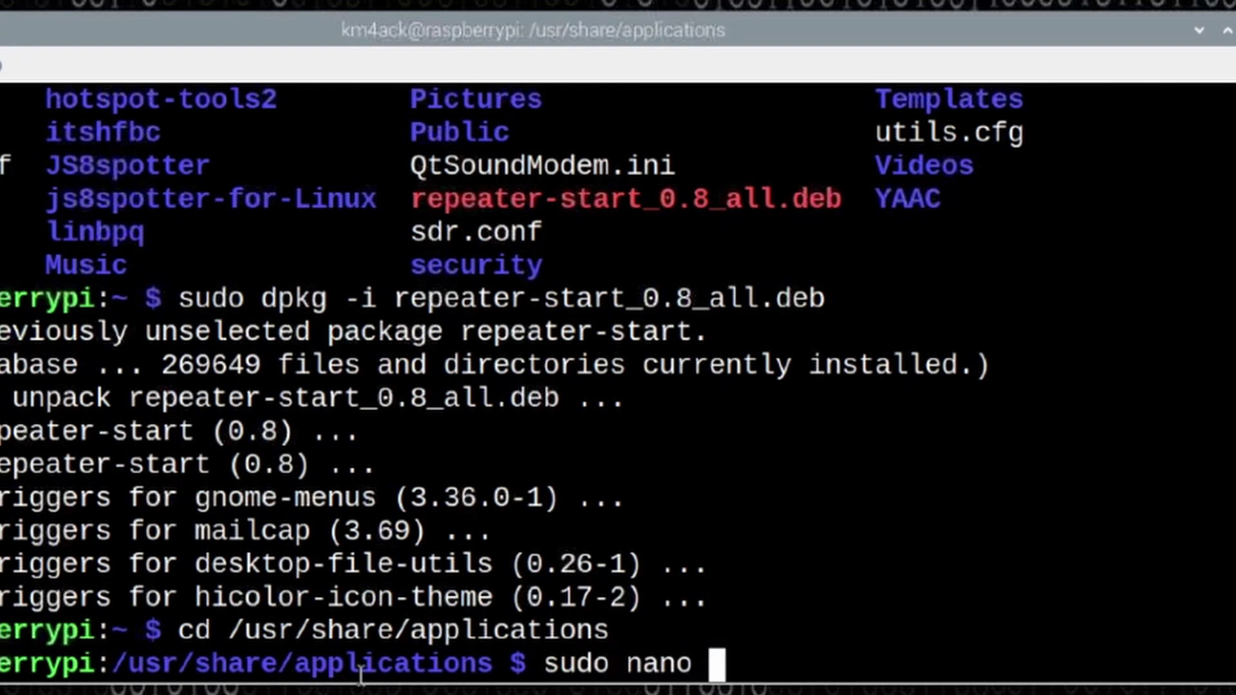
type("rep")
key("Tab")
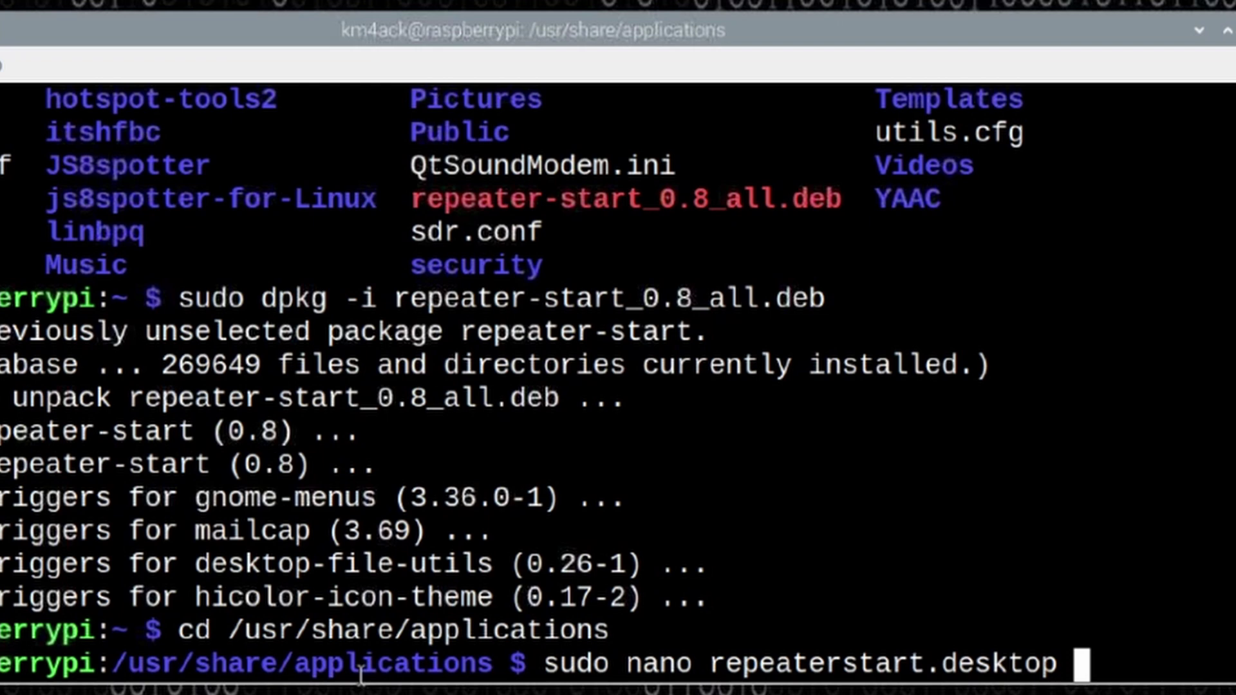
key("Return")
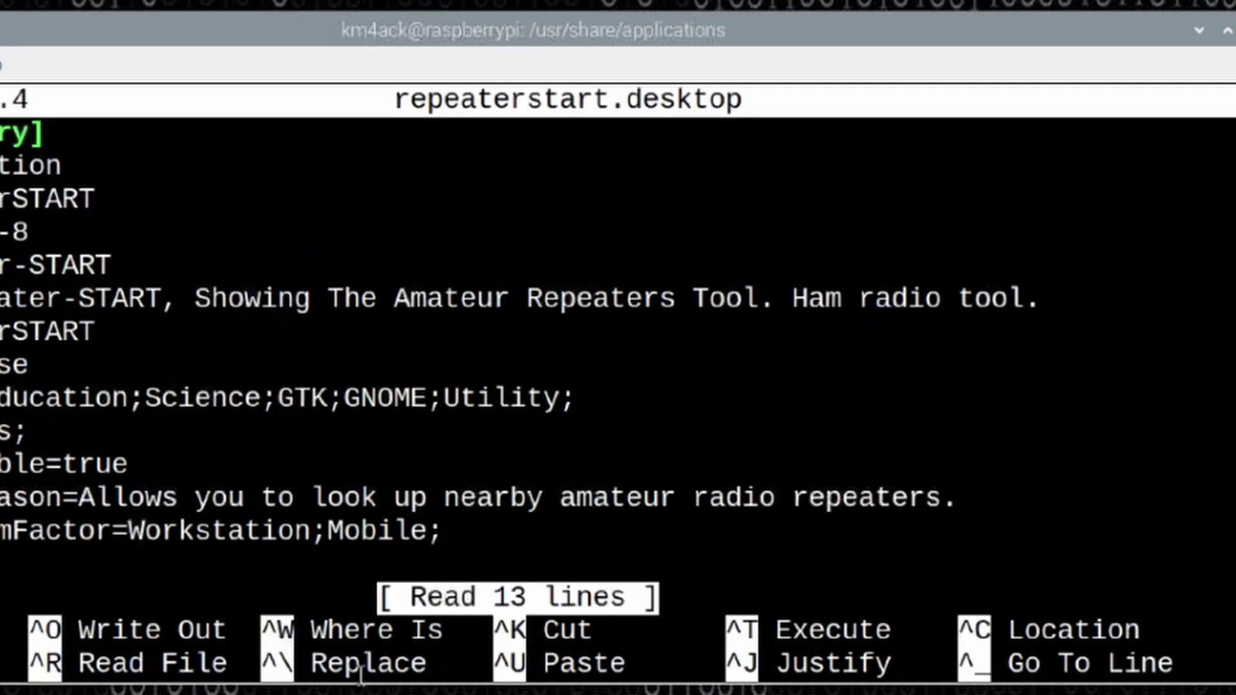
Step: Replace the Categories value Education;Science;GTK with HamRadio and save repeaterstart.desktop
key("Down")
key("Down")
key("Down")
key("Down")
key("Down")
key("Down")
key("Down")
key("Down")
key("Down")
key("Left")
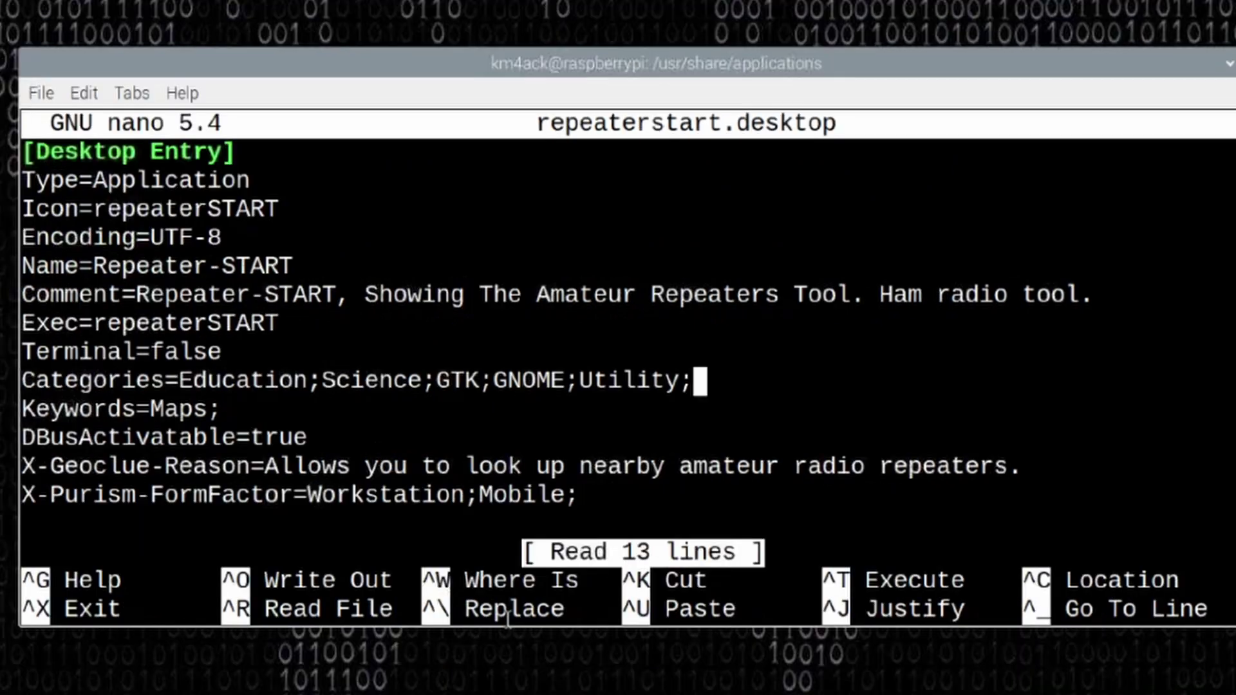
key("BackSpace")
key("BackSpace")
key("BackSpace")
key("BackSpace")
key("BackSpace")
key("BackSpace")
key("BackSpace")
key("BackSpace")
key("BackSpace")
key("BackSpace")
key("BackSpace")
key("BackSpace")
key("BackSpace")
key("BackSpace")
key("BackSpace")
key("BackSpace")
key("BackSpace")
key("BackSpace")
key("BackSpace")
key("BackSpace")
key("BackSpace")
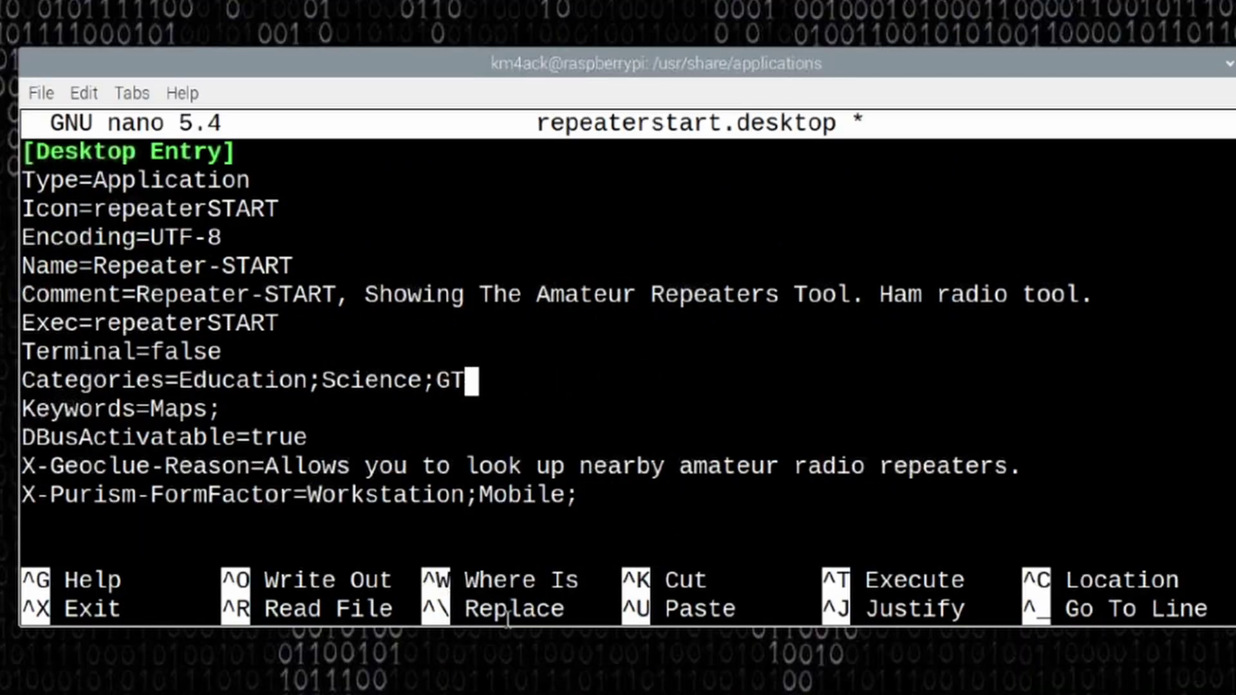
key("BackSpace")
key("BackSpace")
key("BackSpace")
key("BackSpace")
key("BackSpace")
key("BackSpace")
key("BackSpace")
key("BackSpace")
key("BackSpace")
key("BackSpace")
key("BackSpace")
key("BackSpace")
key("BackSpace")
key("BackSpace")
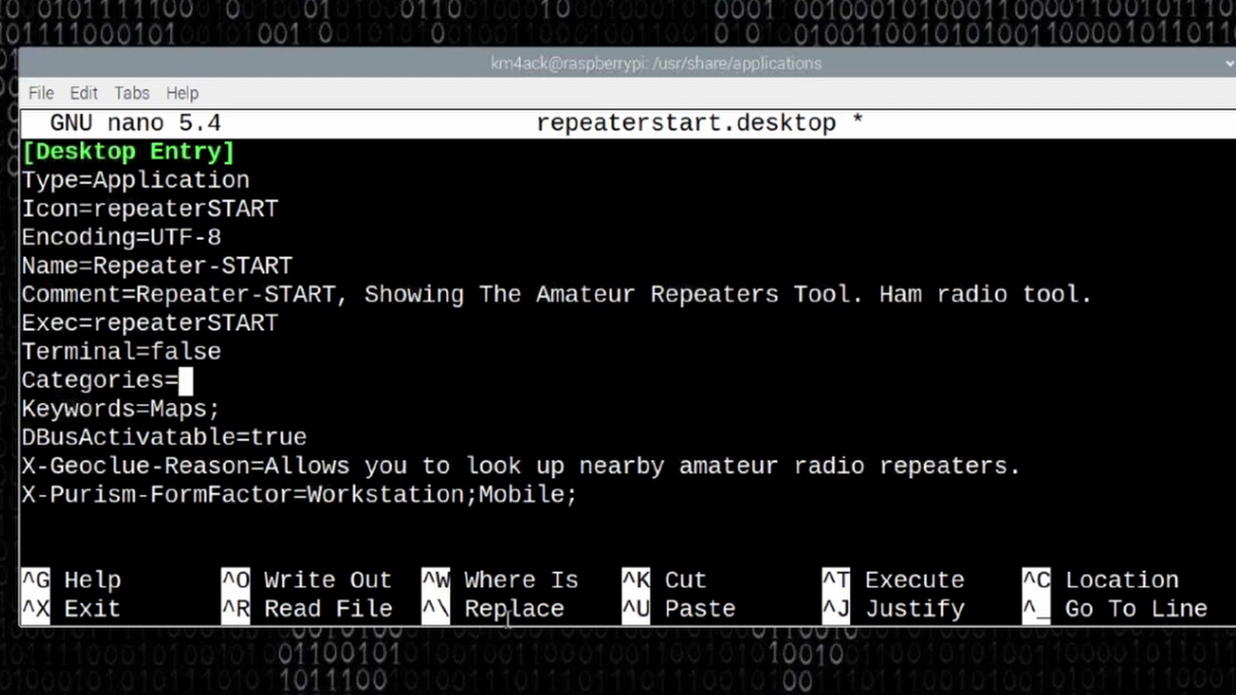
type("HamRadio")
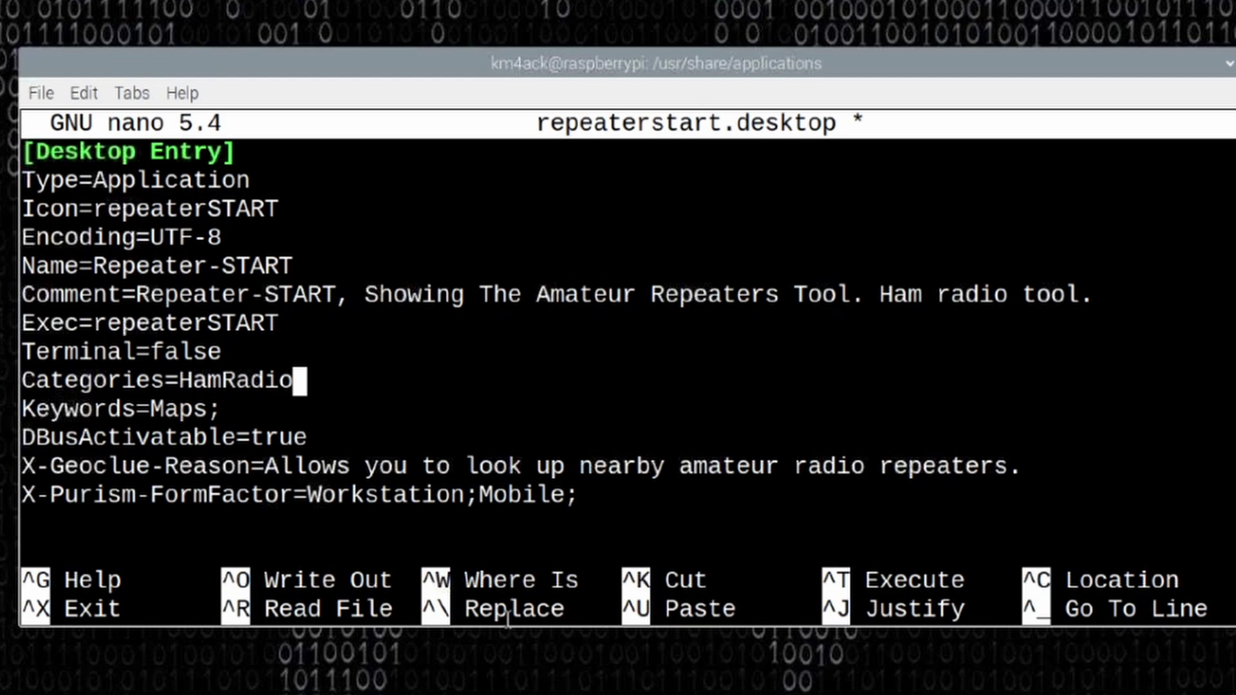
key("ctrl+s")
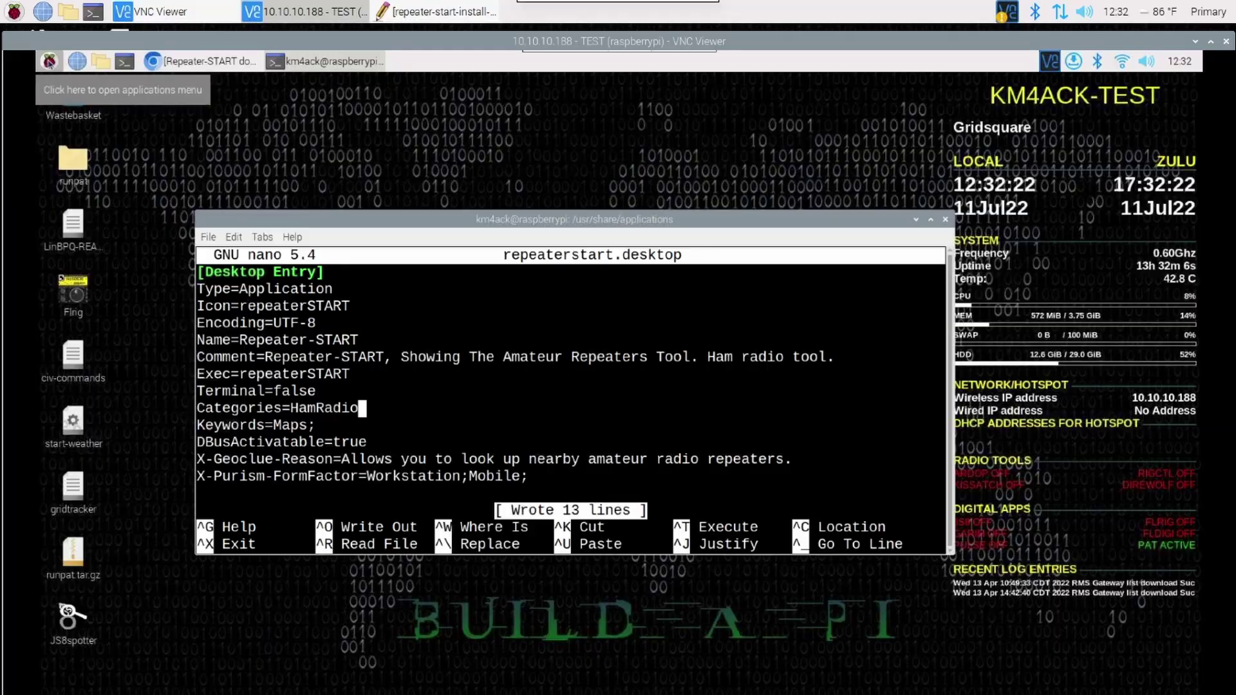
Step: Check the applications menu's Hamradio submenu for Repeater-START
left_click(49, 61)
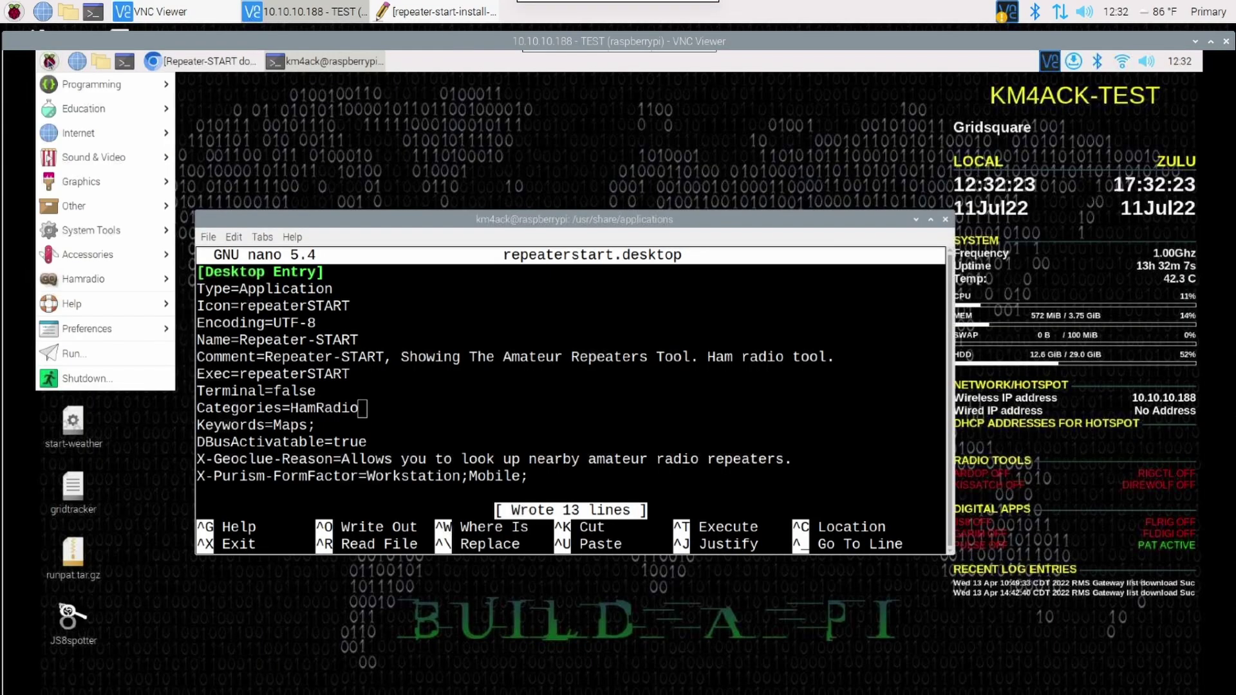
mouse_move(126, 281)
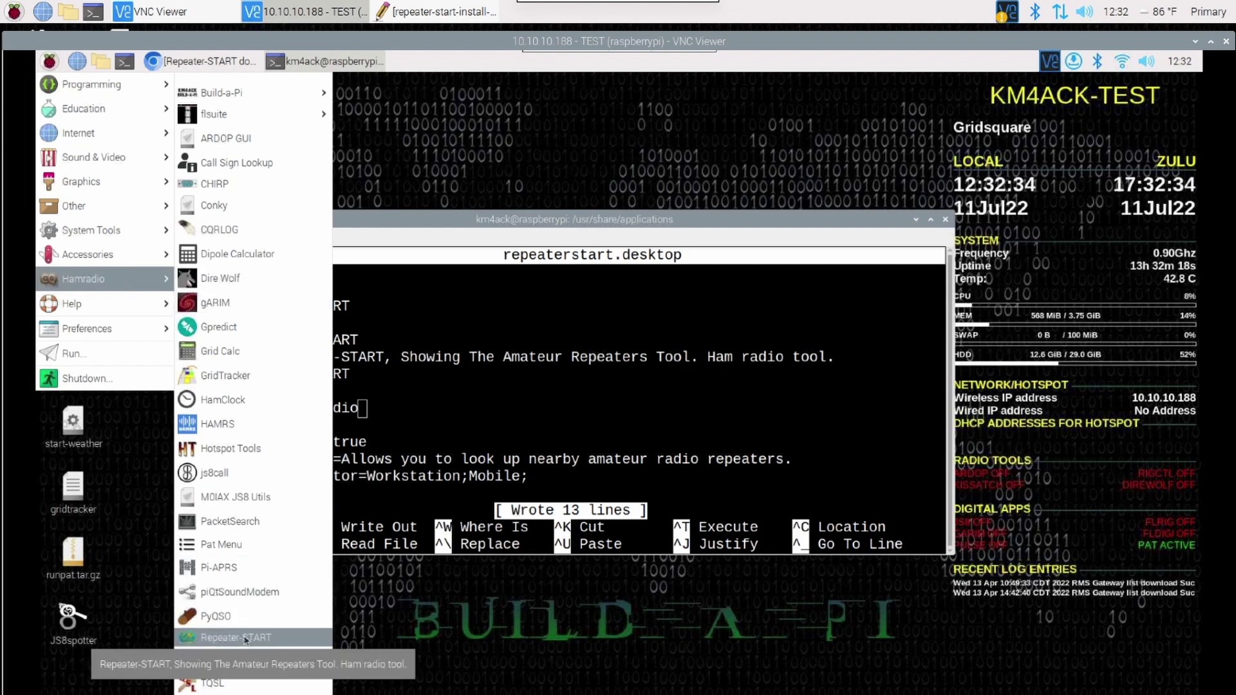
left_click(465, 228)
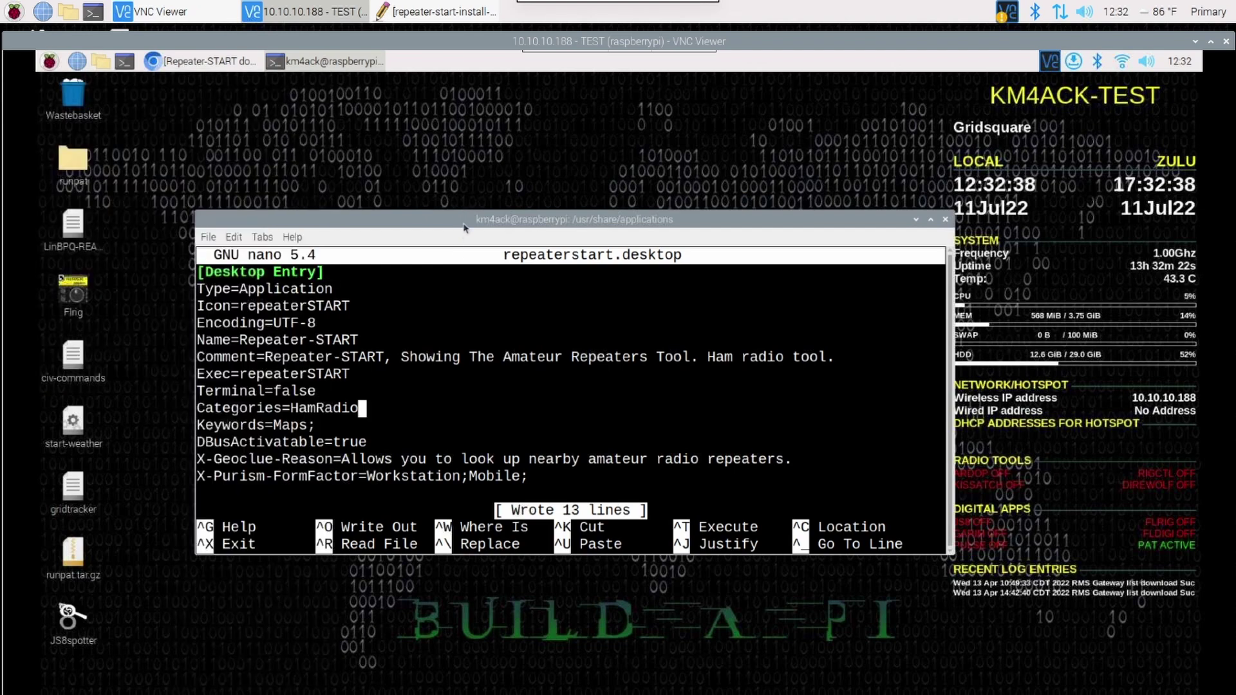
Step: Exit nano, close the terminal and reopen the applications menu
key("ctrl+x")
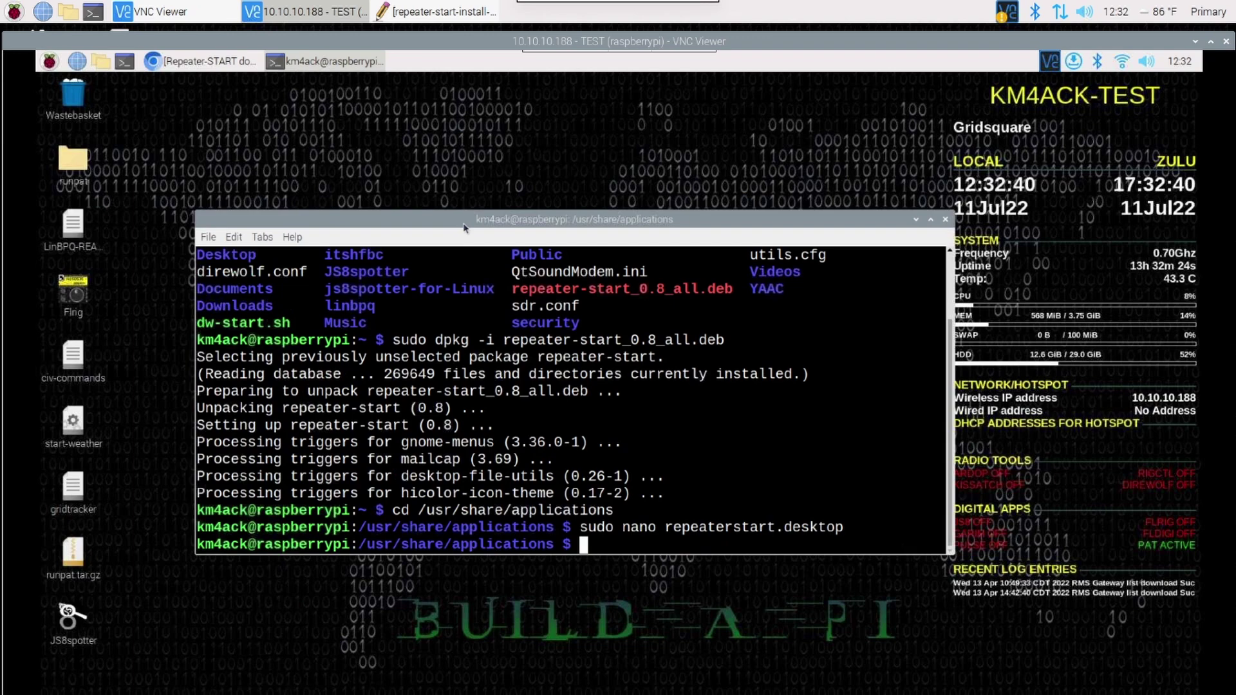
type("clera")
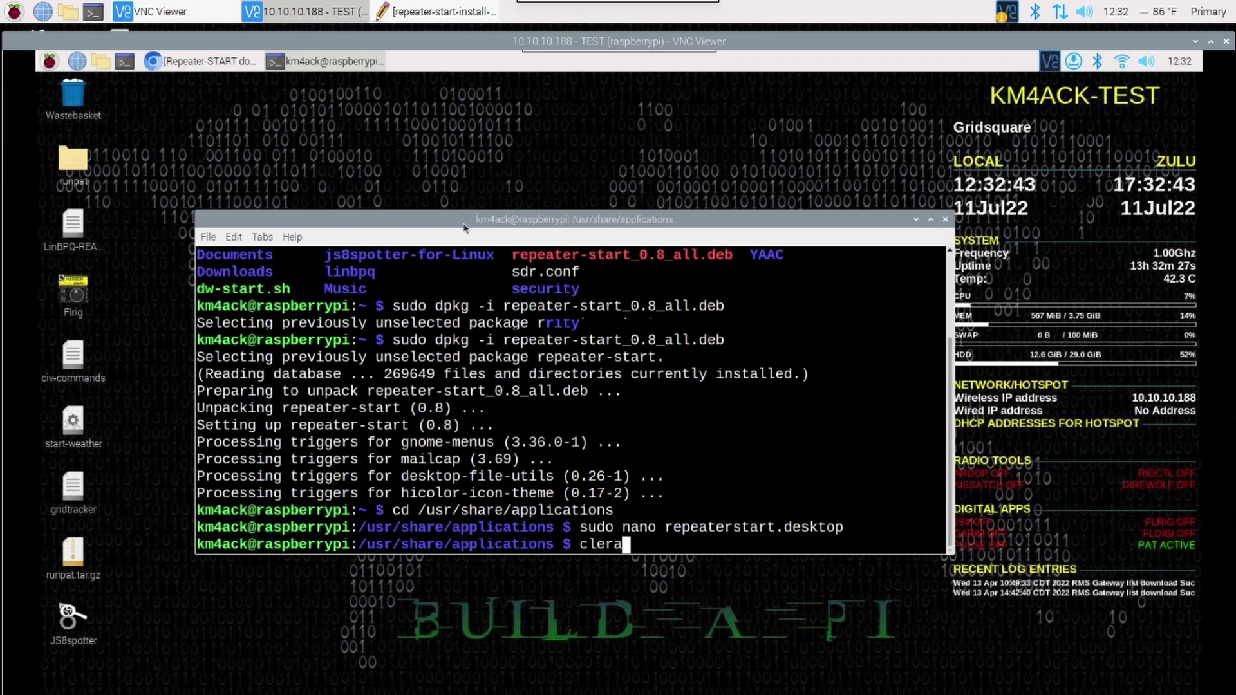
key("Return")
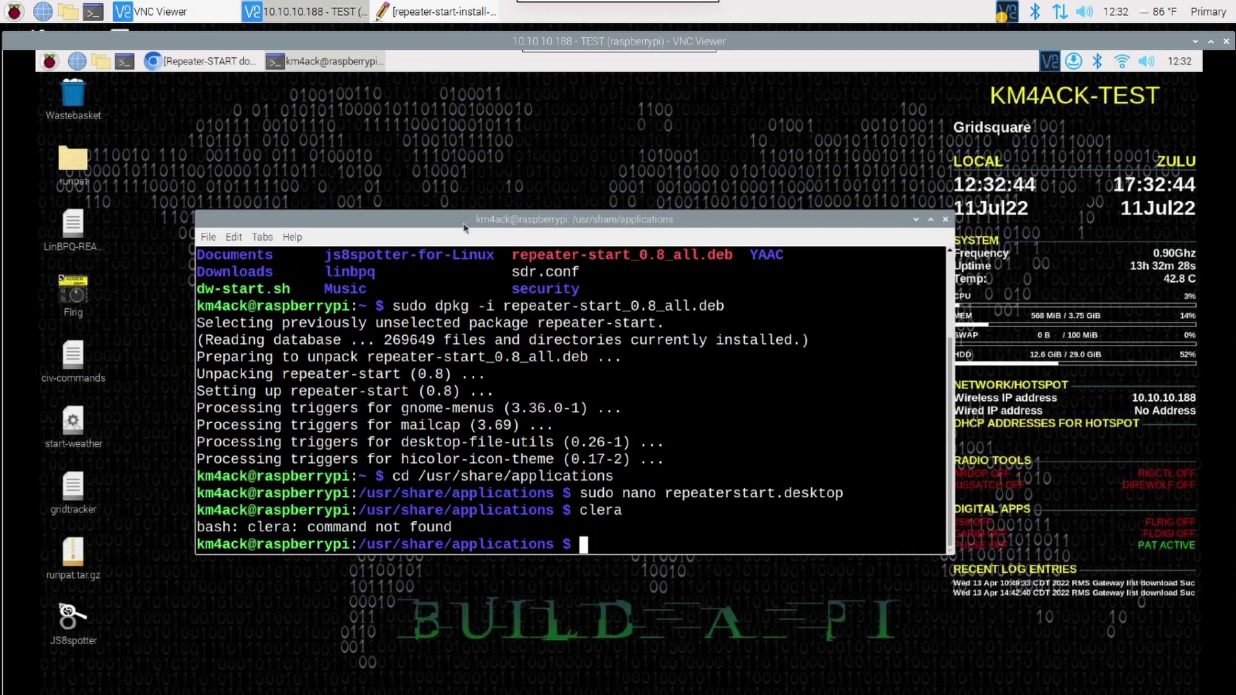
key("ctrl+d")
left_click(50, 60)
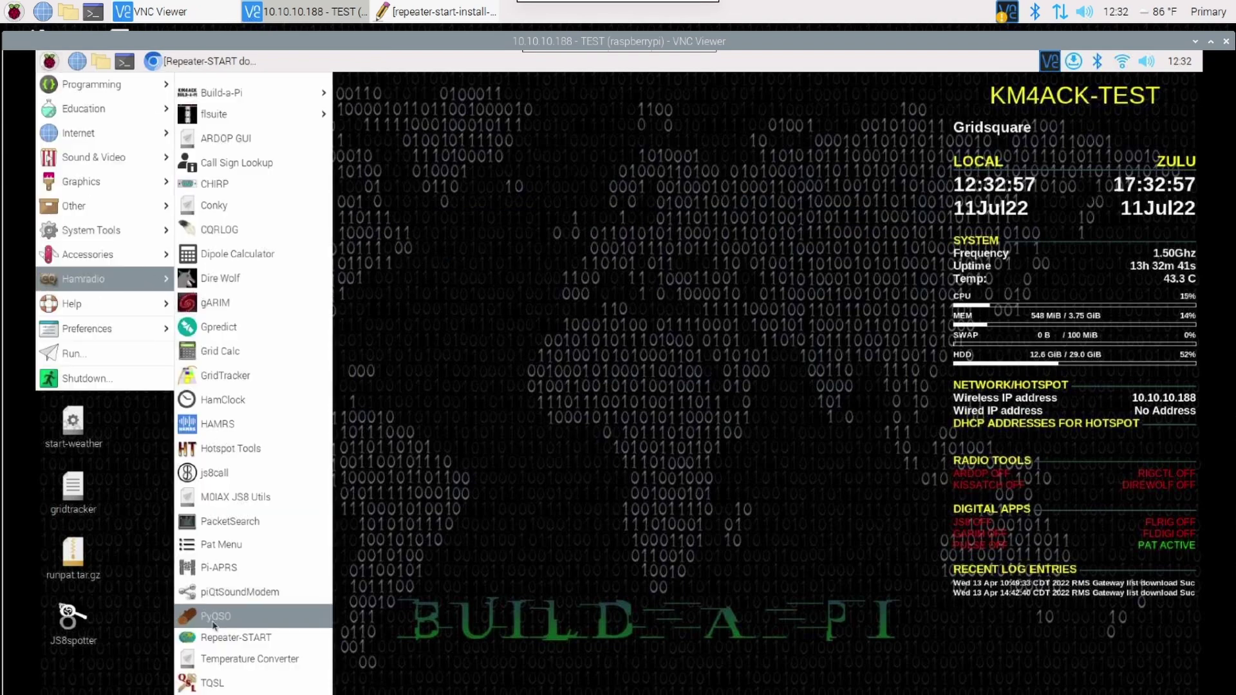
Step: Launch Repeater-START and search for grid square em65tv
left_click(221, 637)
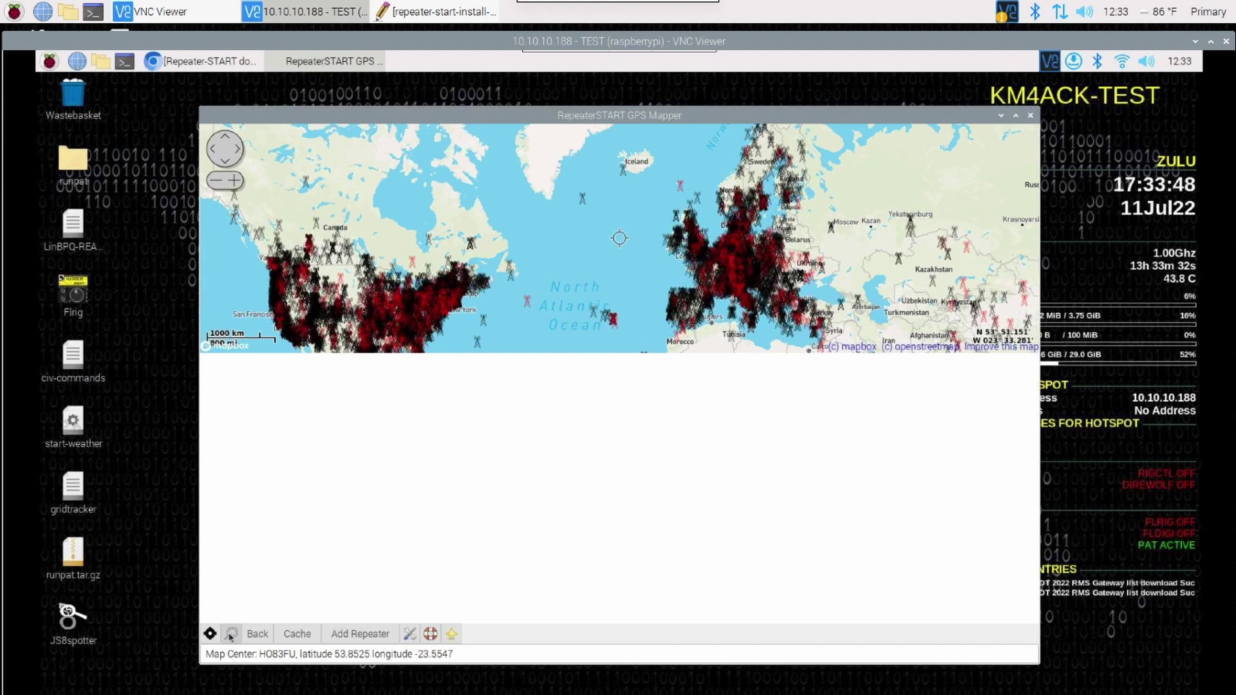
left_click(230, 634)
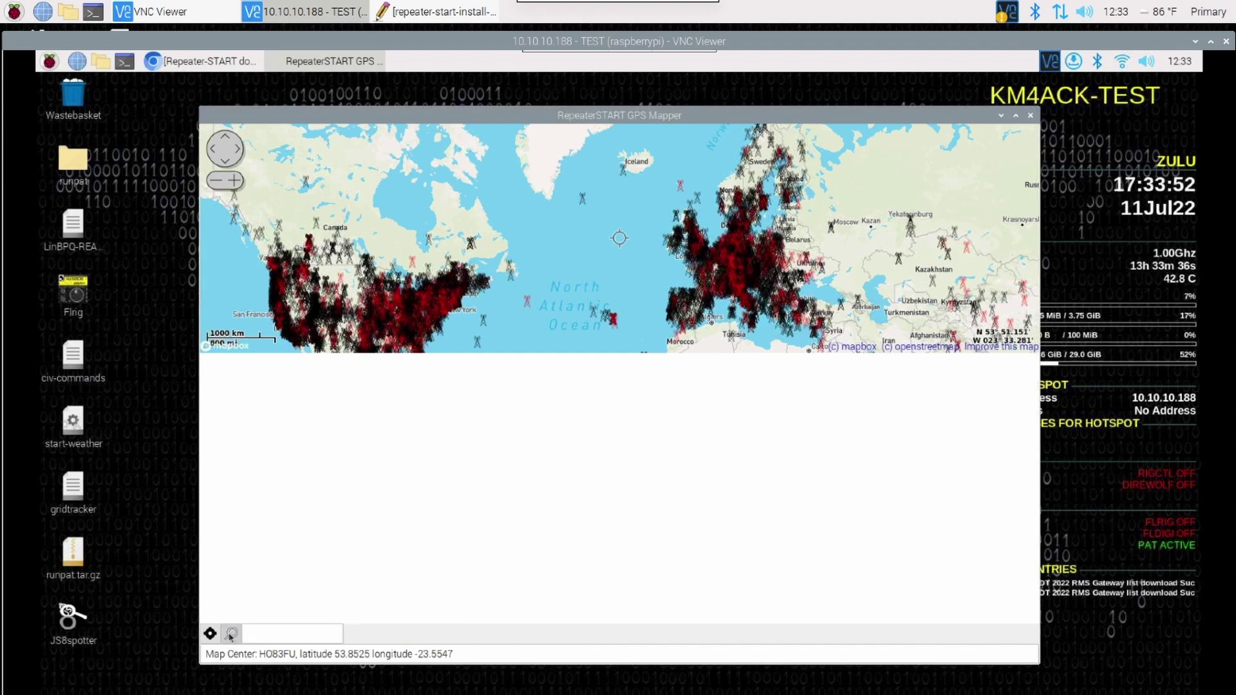
type("em65tv")
left_click(230, 634)
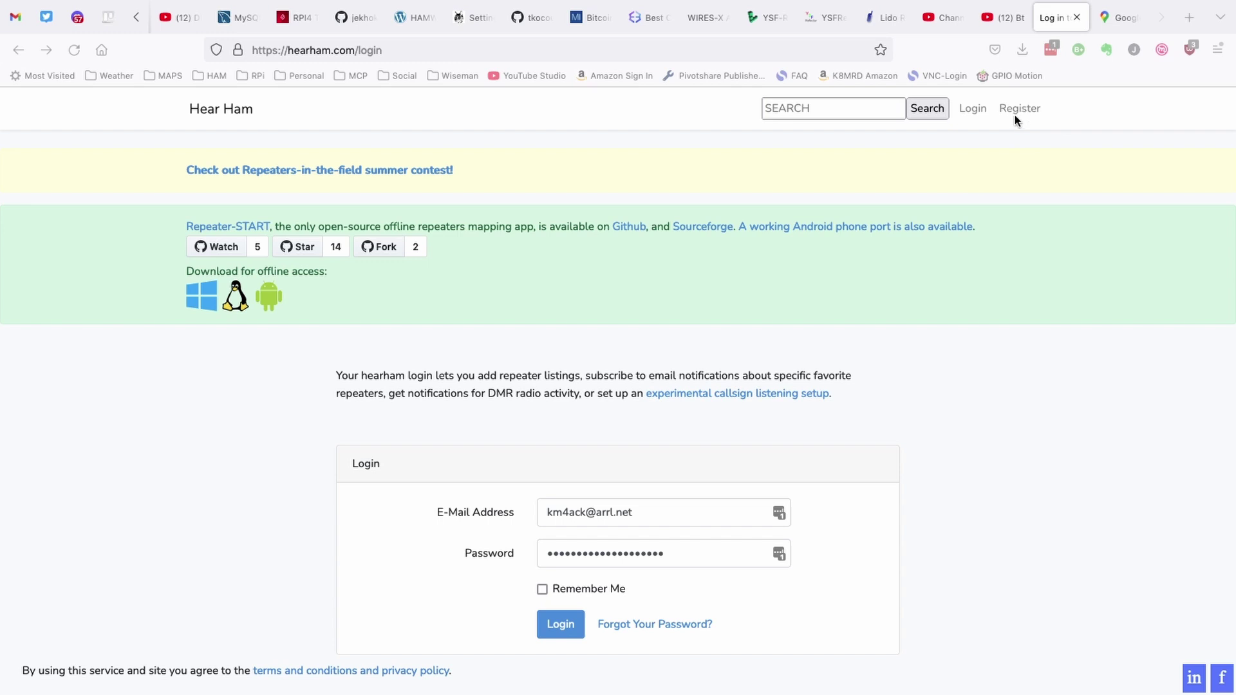
Step: Log in to HearHam, then switch to the Google Maps tab
left_click(561, 629)
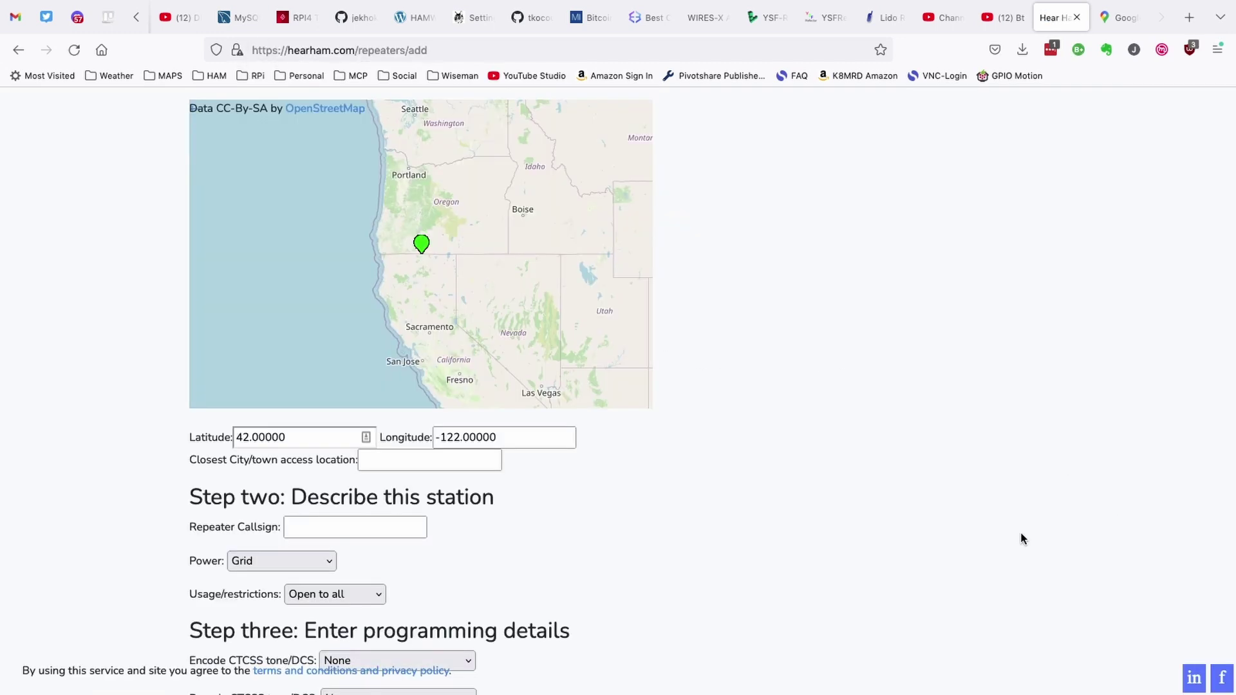
left_click(1118, 22)
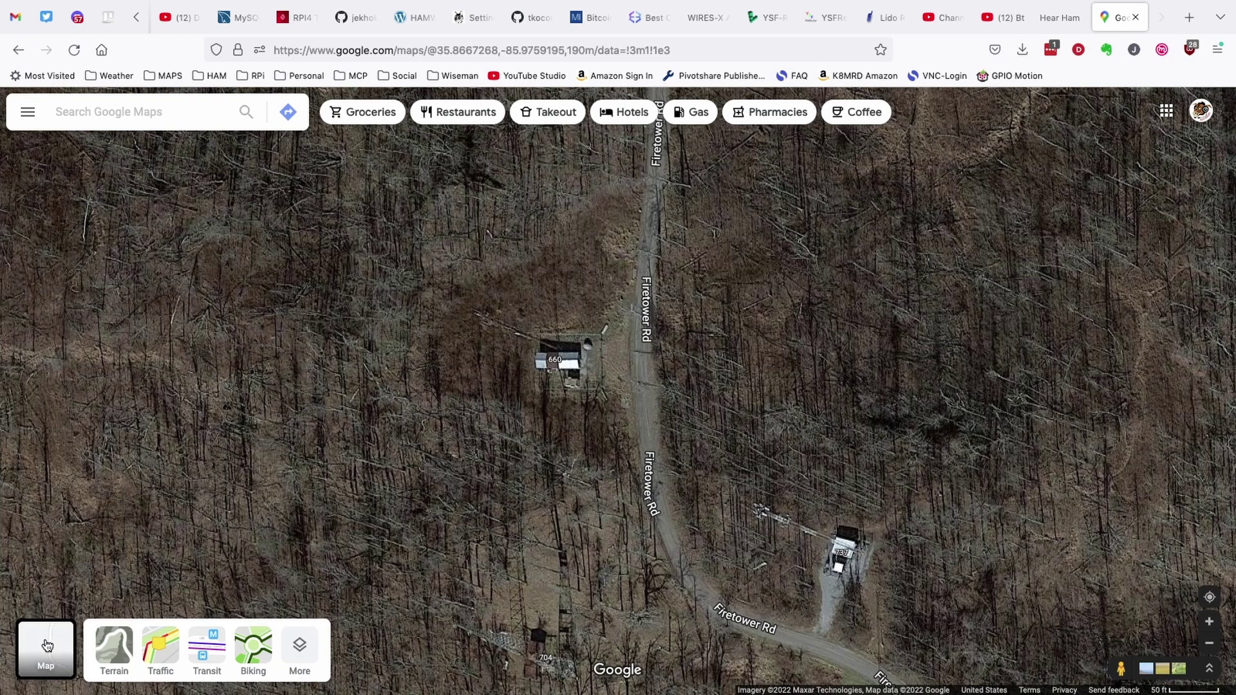
Step: Switch Google Maps to the road map and drop a pin on the Firetower Rd site
left_click(46, 645)
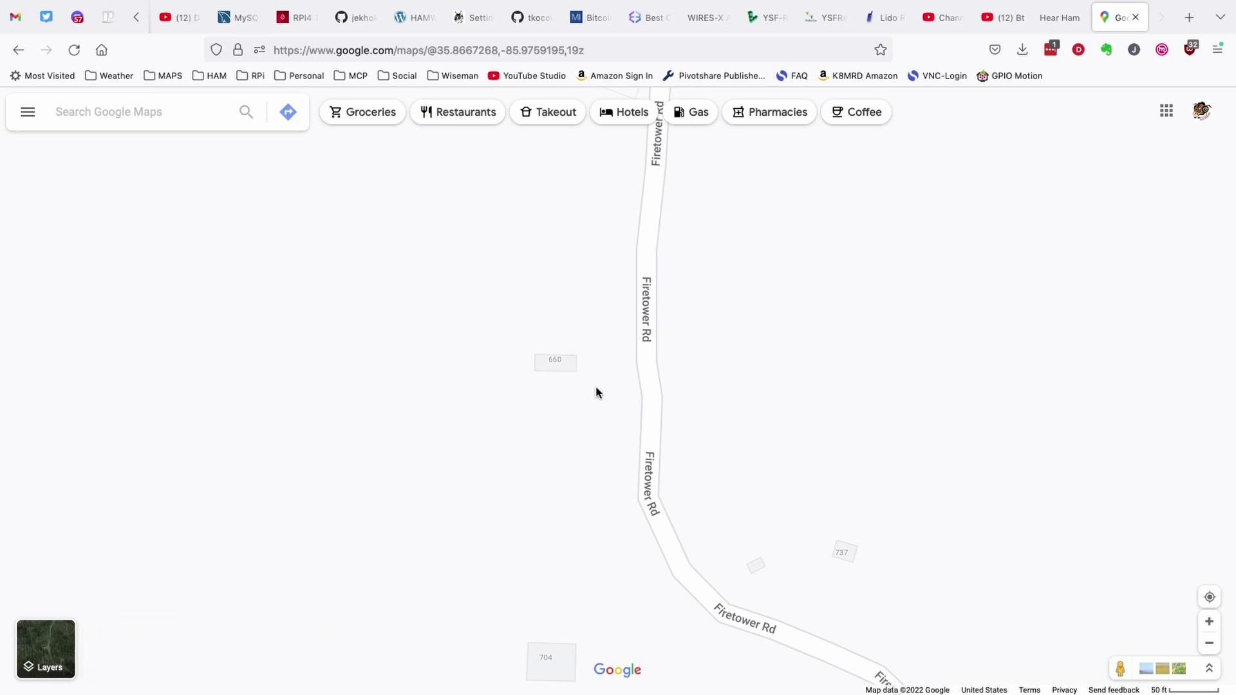
scroll(595, 387, "down", 1)
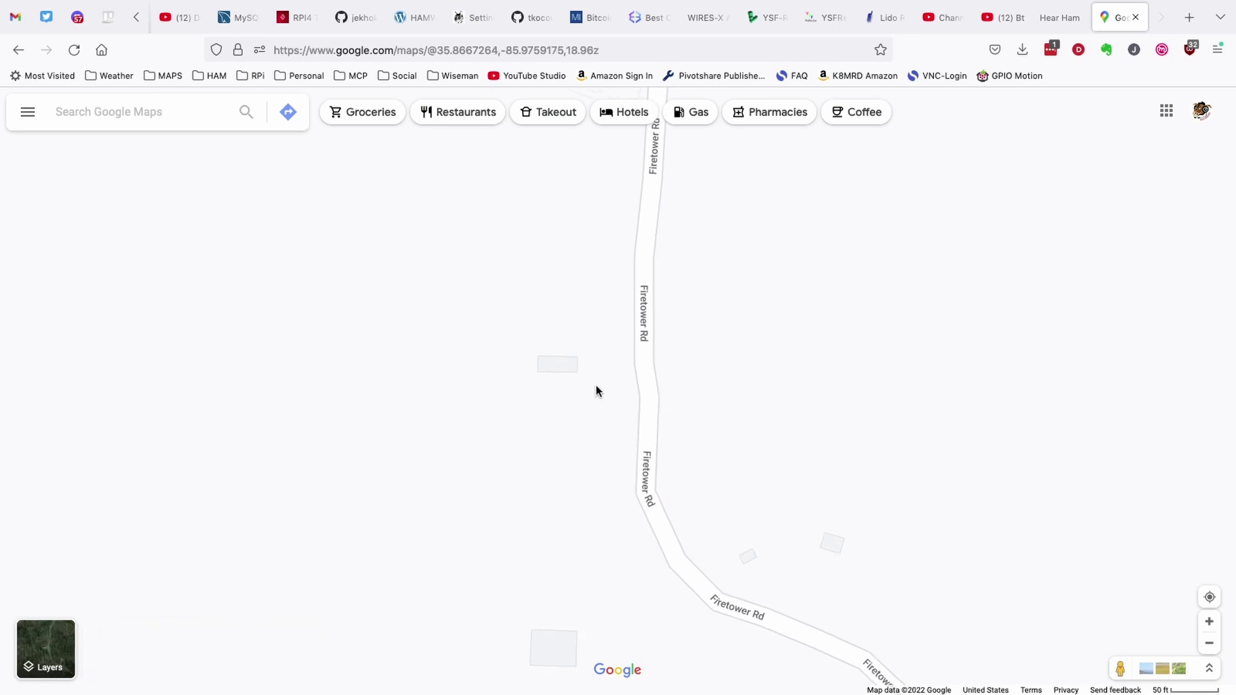
left_click(596, 386)
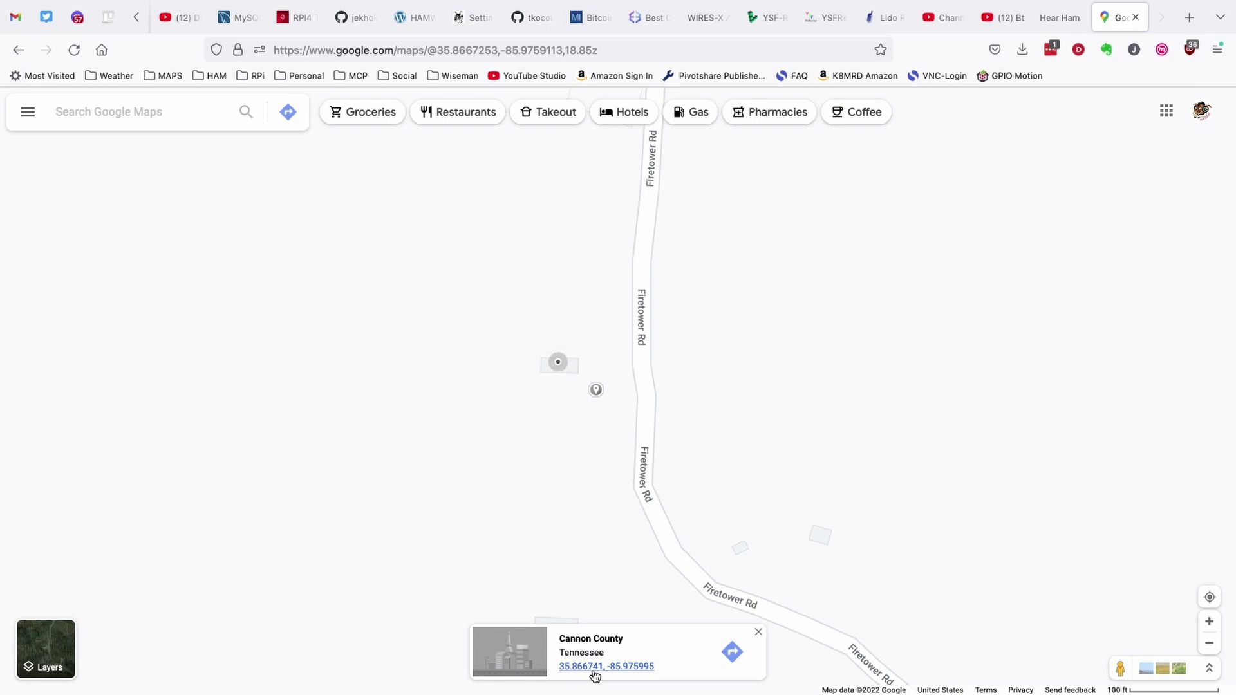
Step: Back on the HearHam form, set the city to Woodbury, TN and enter the repeater's callsign
key("ctrl+shift+Tab")
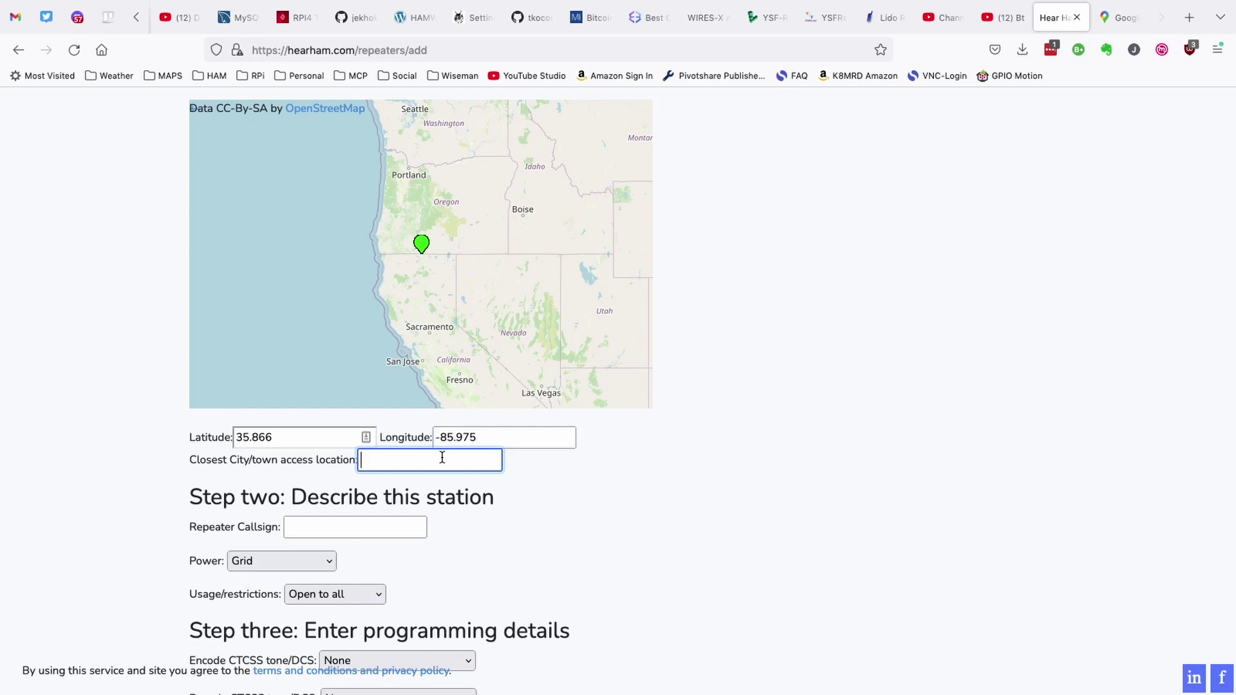
type("Wo")
key("Tab")
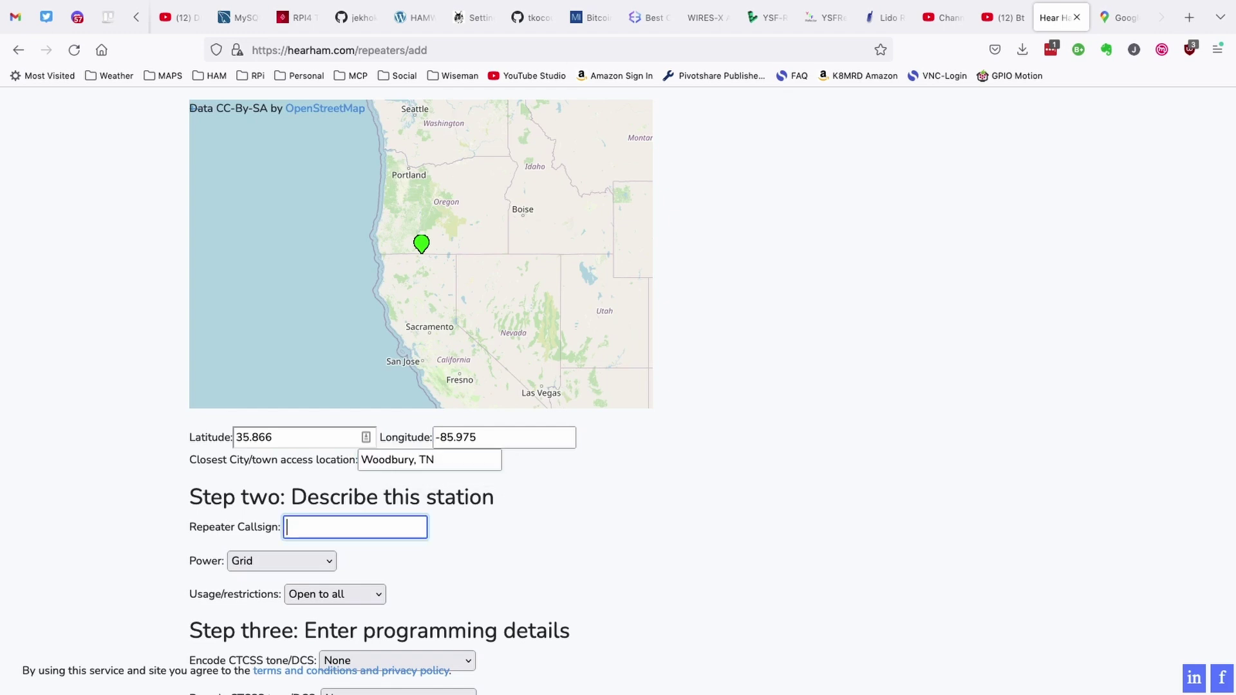
type("WB4LHO")
Step: Set the power source to Battery and the encode CTCSS tone to 100.0
scroll(288, 364, "down", 3)
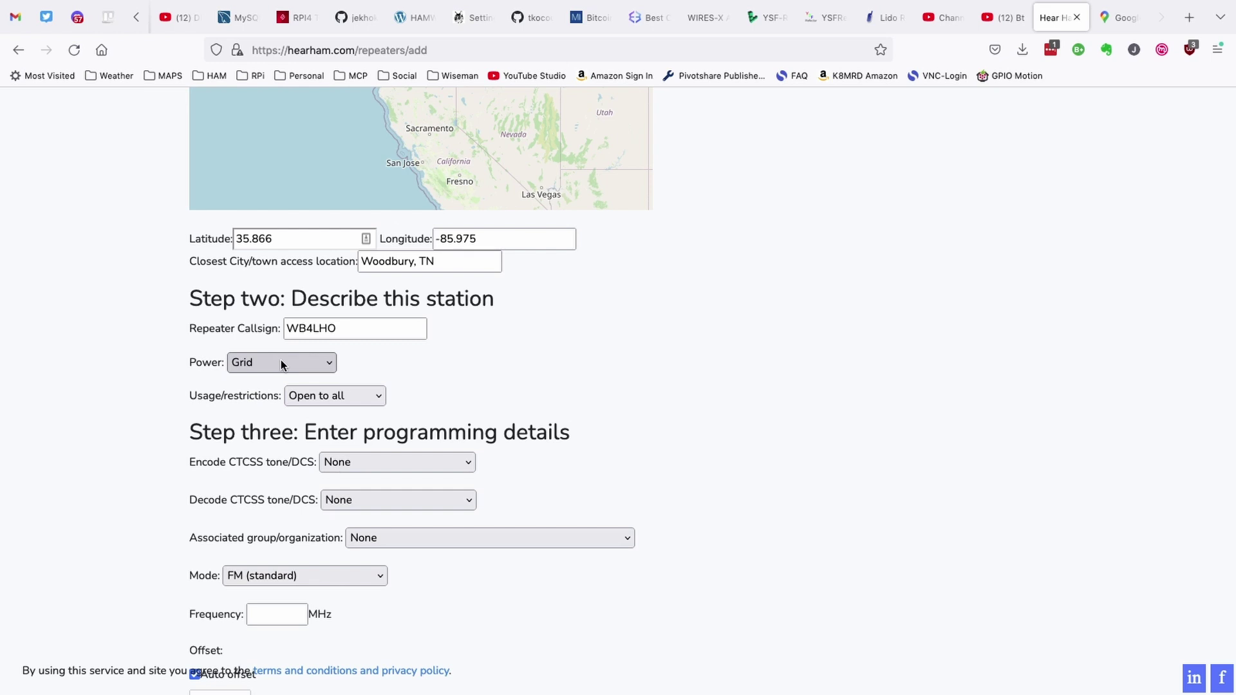
left_click(281, 362)
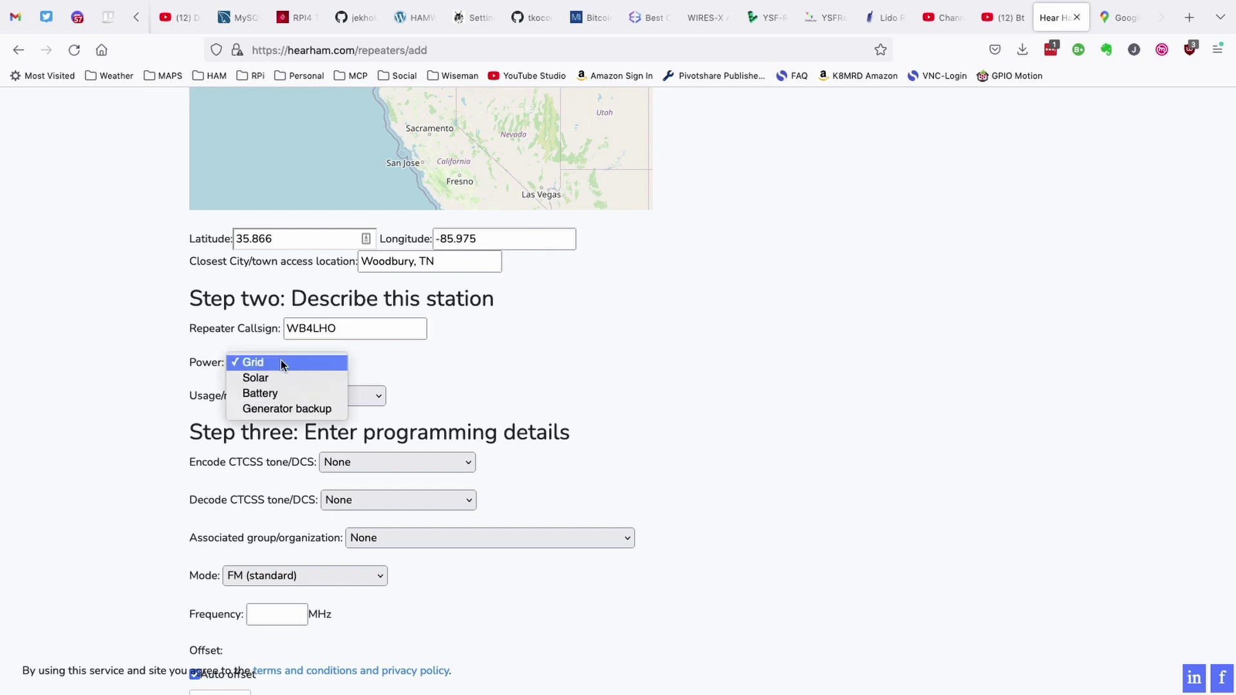
left_click(279, 392)
scroll(407, 362, "down", 2)
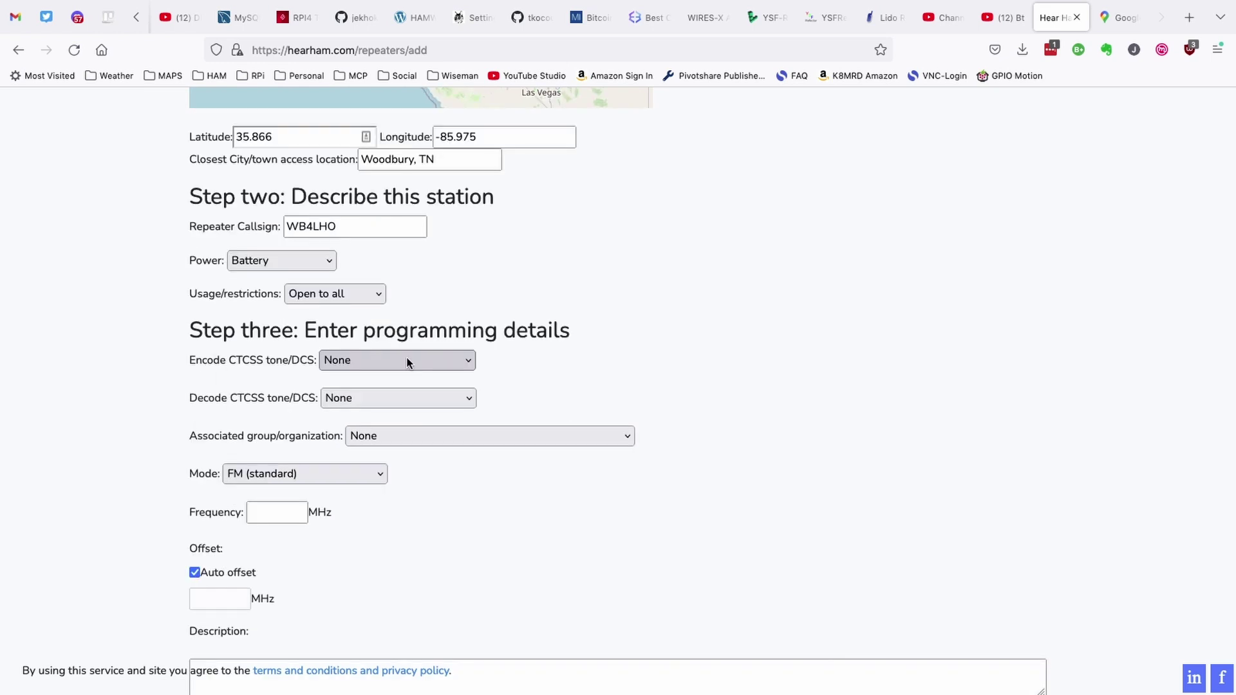
left_click(406, 360)
left_click(407, 360)
left_click(407, 360)
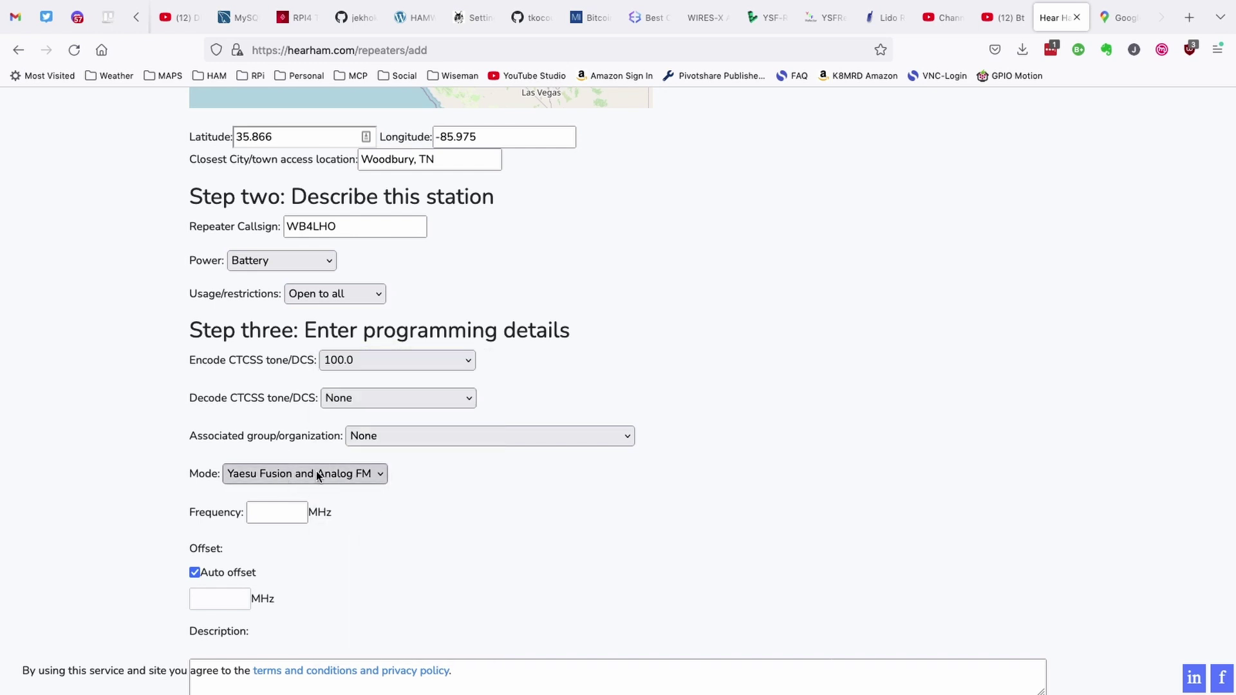
Step: Enter the 145.490 MHz frequency and paste the prepared TSQ-advice description
left_click(276, 512)
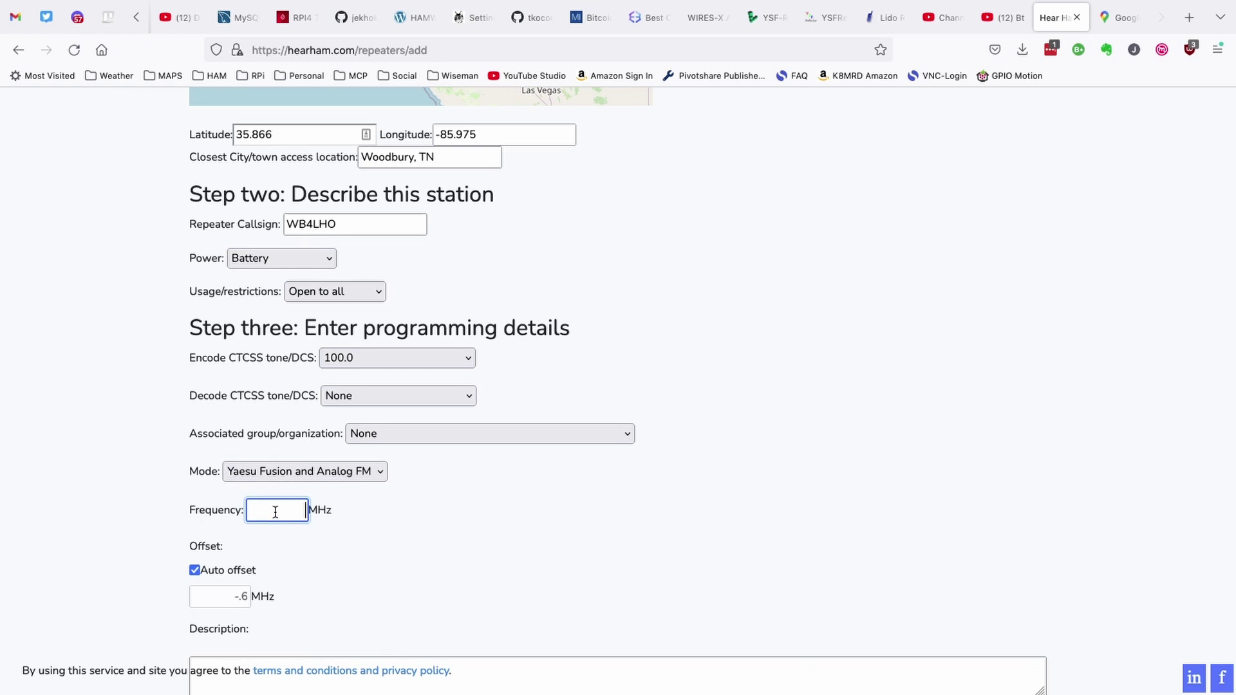
scroll(324, 446, "down", 3)
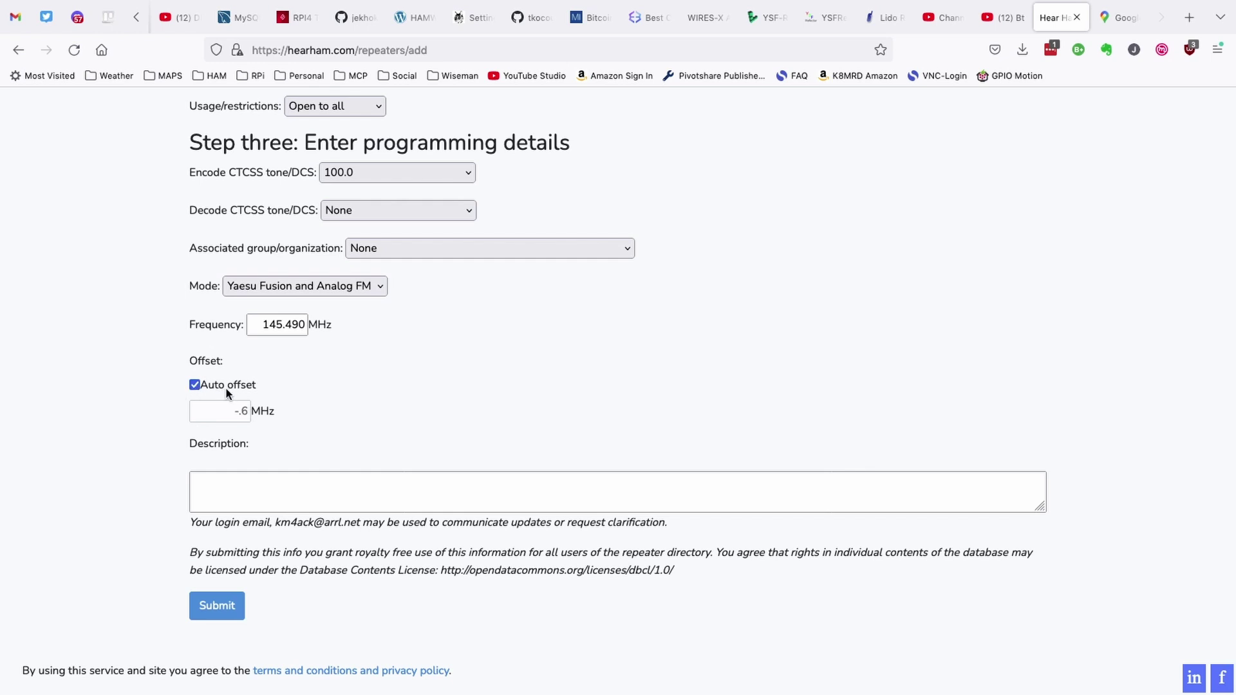
scroll(229, 387, "down", 1)
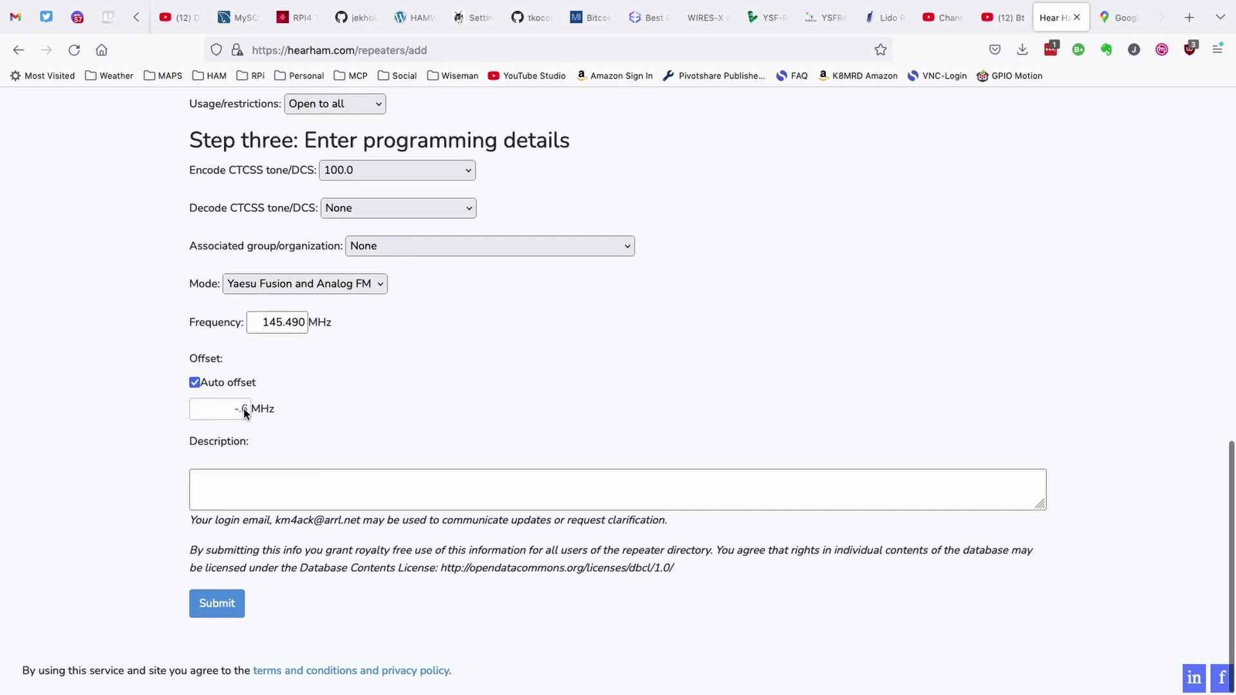
left_click(240, 480)
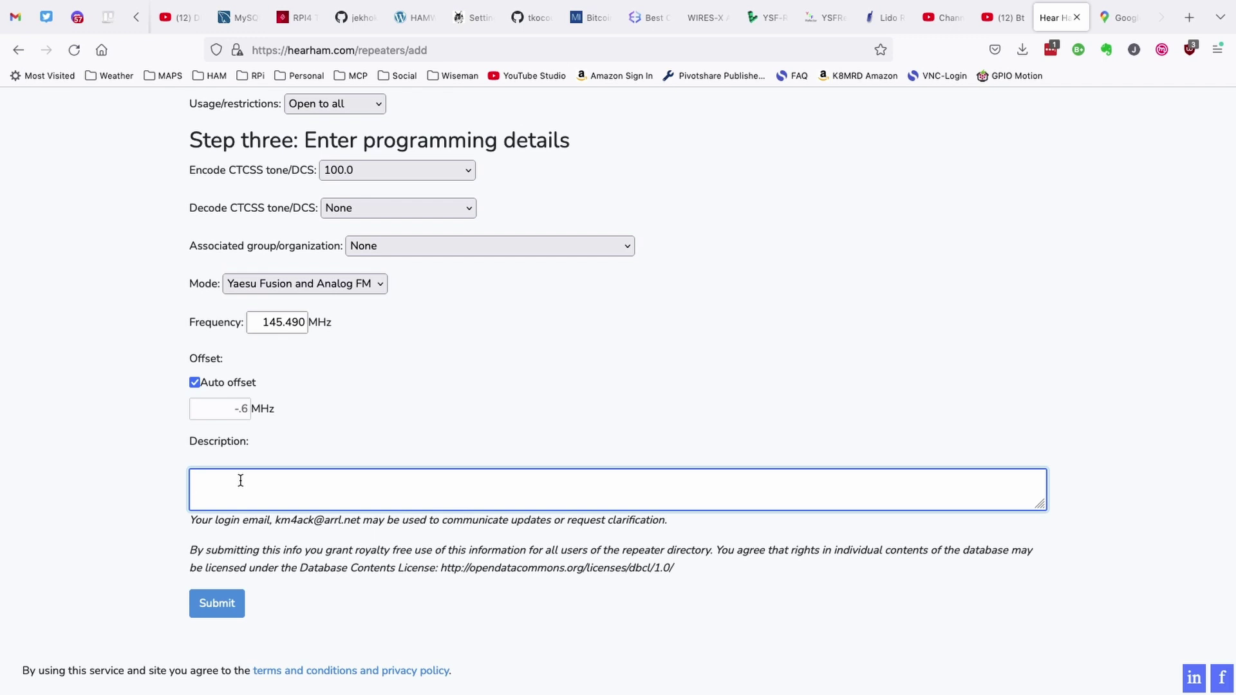
type("Analog only users are encouraged to use TSQ of 100.0 to cut down or eliminate digital noise when the repeater is in use for digital.")
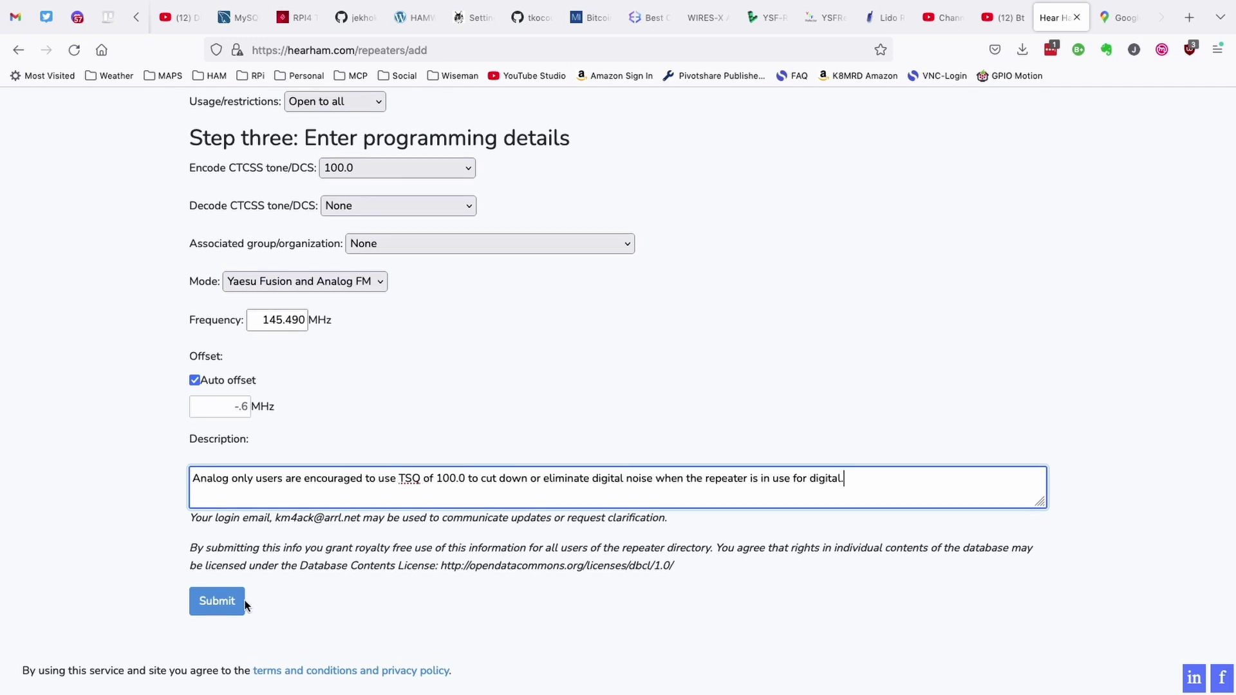
Step: Submit the new Woodbury repeater listing to HearHam for administrator approval
left_click(219, 603)
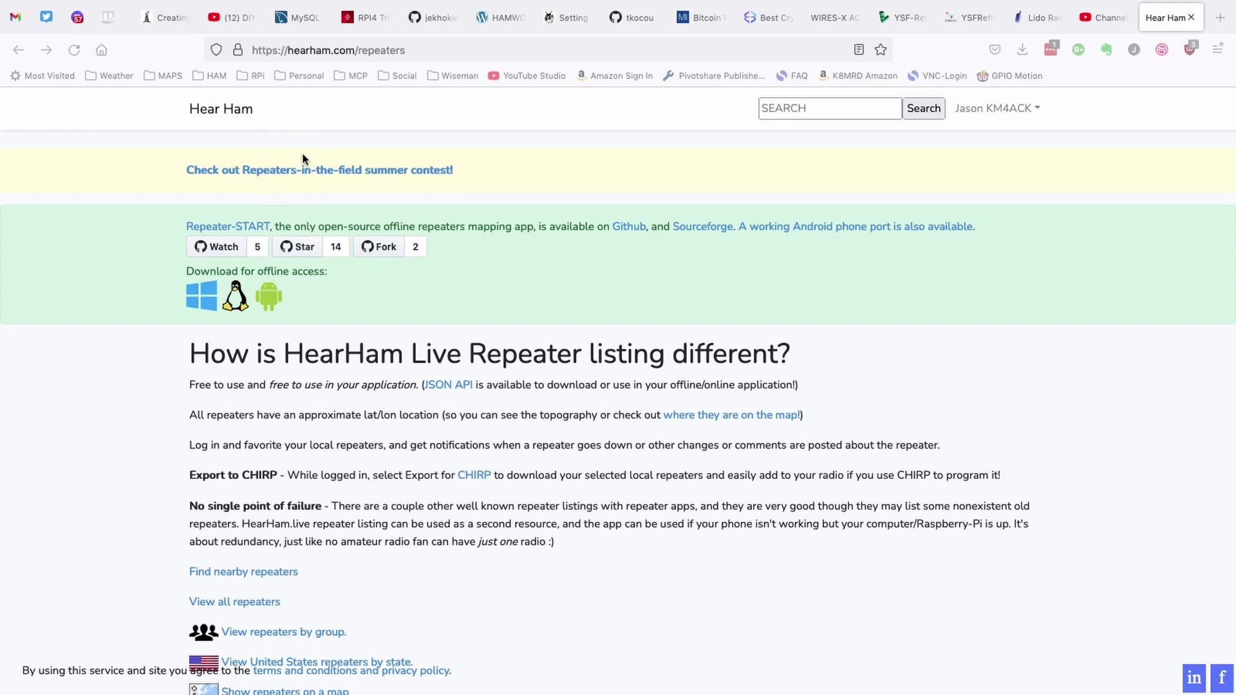
Step: Open the Repeaters-in-the-field summer contest page from the yellow banner and read it
left_click(292, 167)
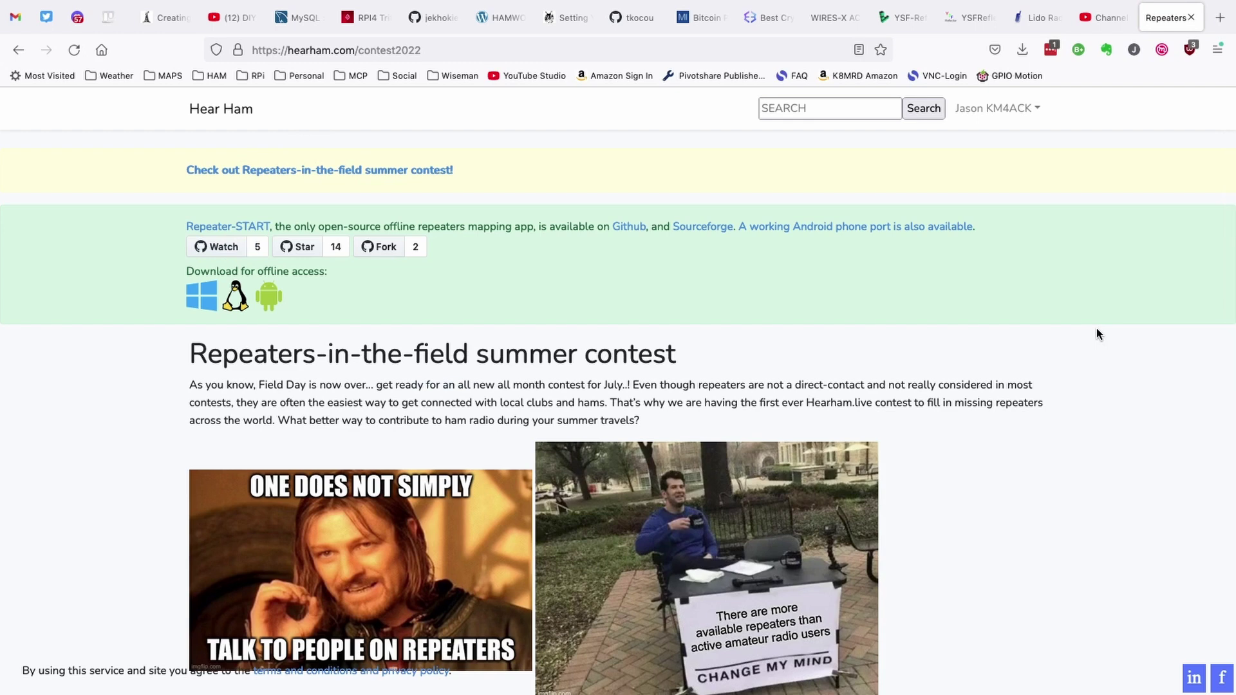
scroll(1097, 333, "down", 2)
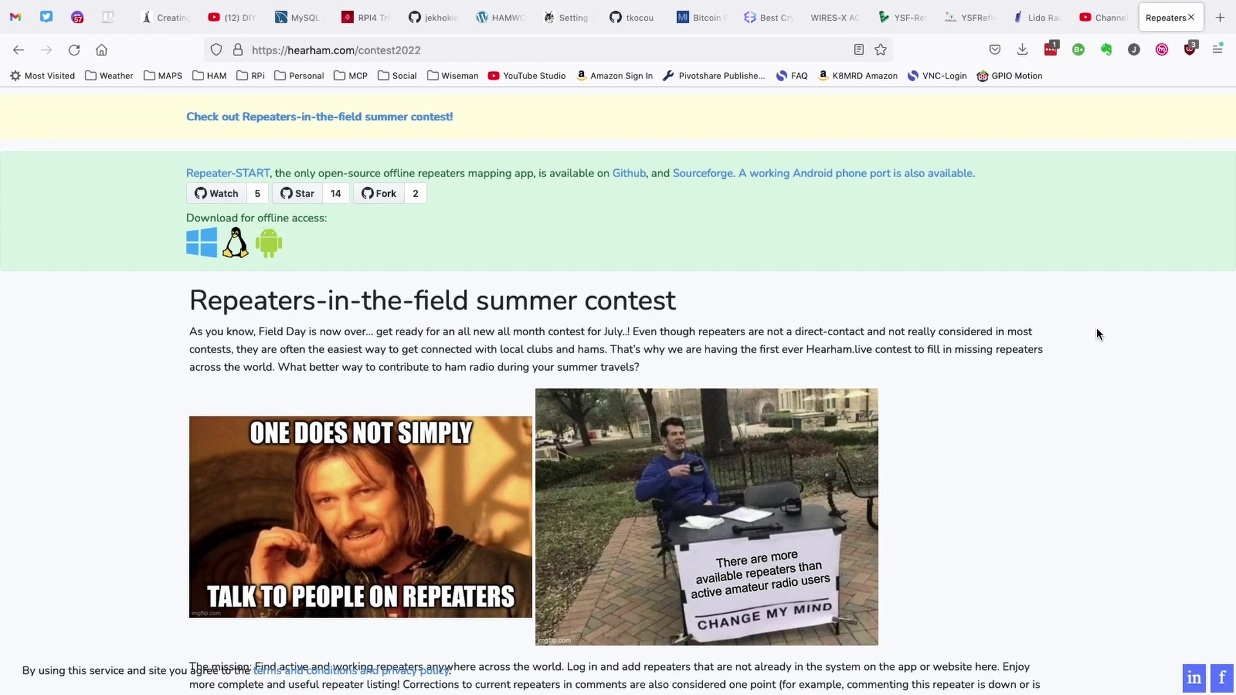